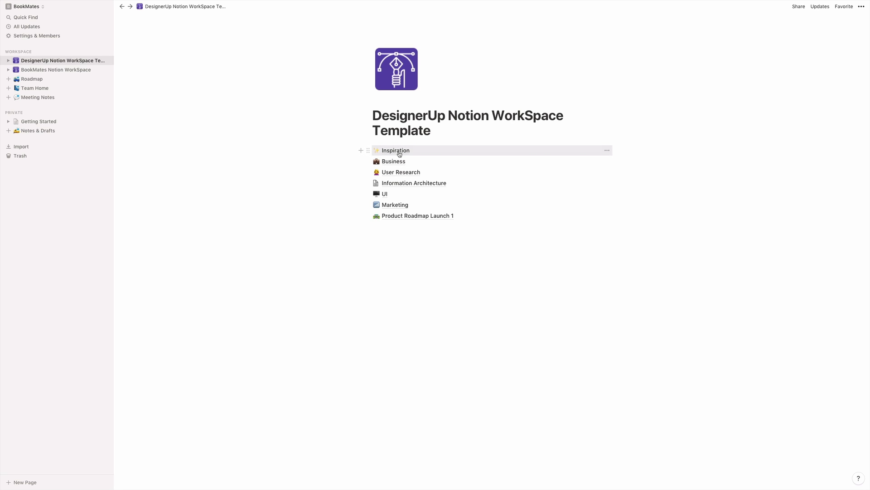
Open the Inspiration page from the template's section list
click(399, 154)
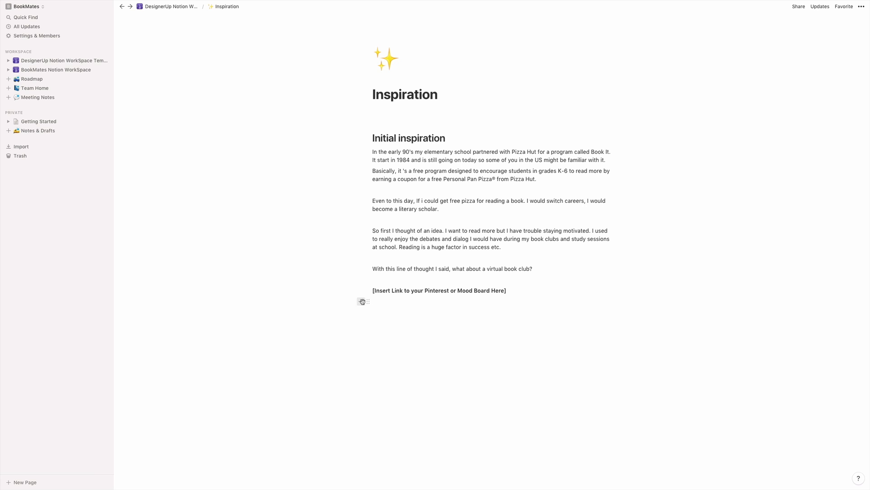
Add an empty block below the Pinterest or mood board link placeholder
click(362, 301)
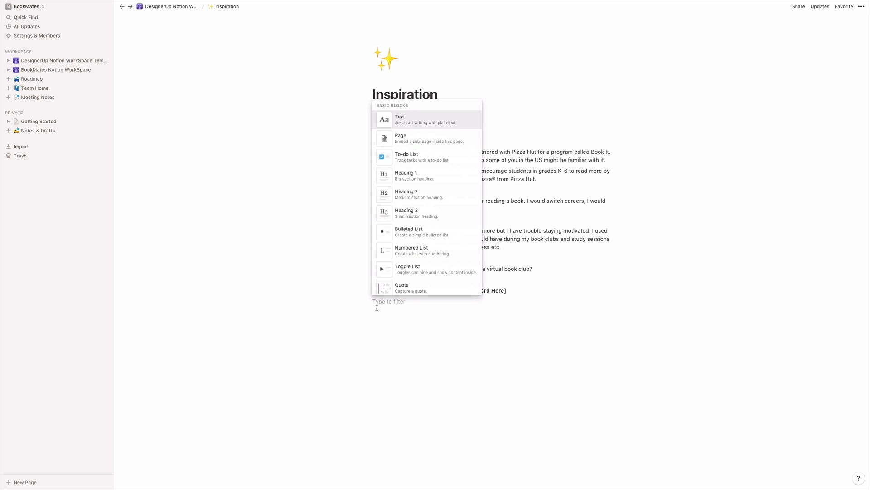
Scroll through the block-type menu, dismiss it, and return to the DesignerUp template page
scroll(416, 141, down, 1)
scroll(416, 142, down, 10)
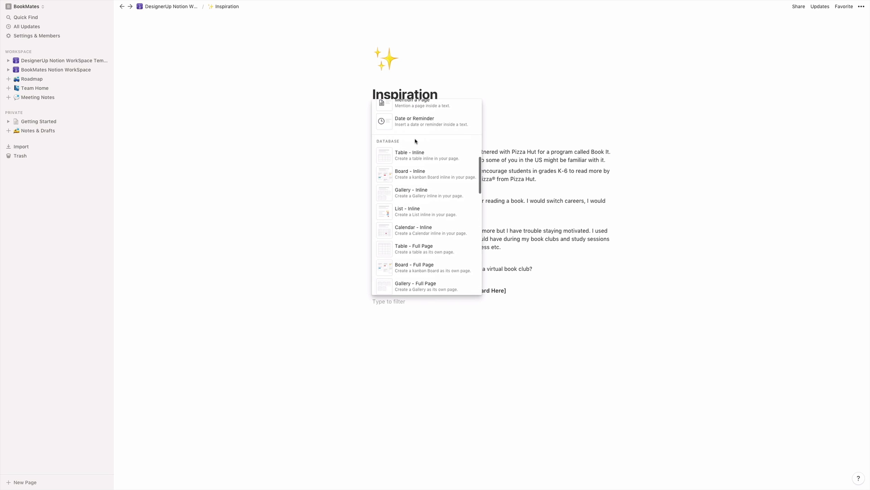
scroll(414, 156, down, 1)
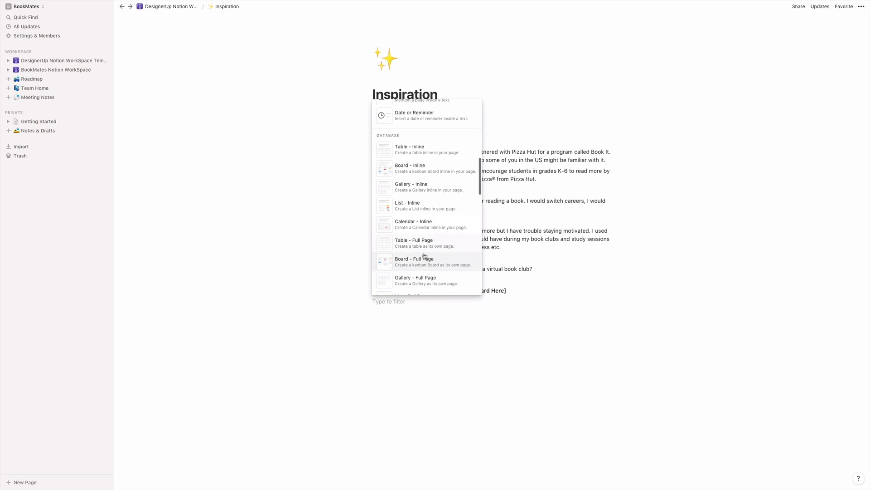
scroll(424, 255, down, 7)
scroll(424, 255, down, 4)
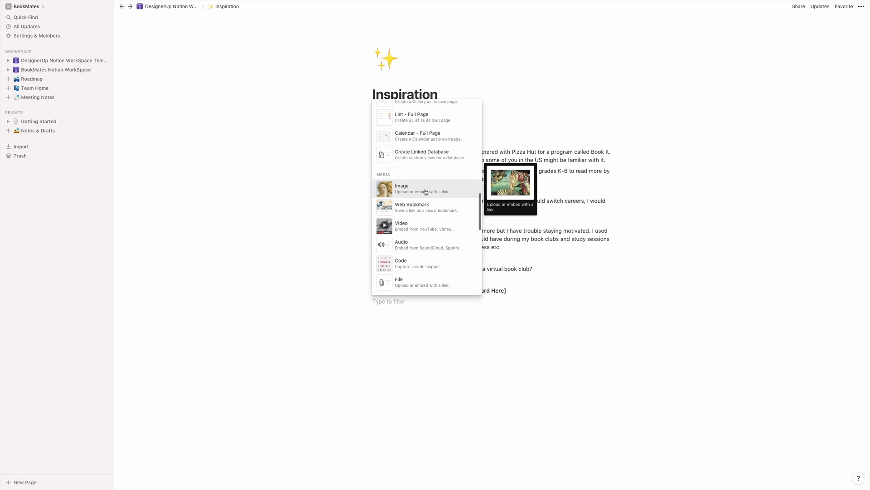
scroll(419, 228, down, 5)
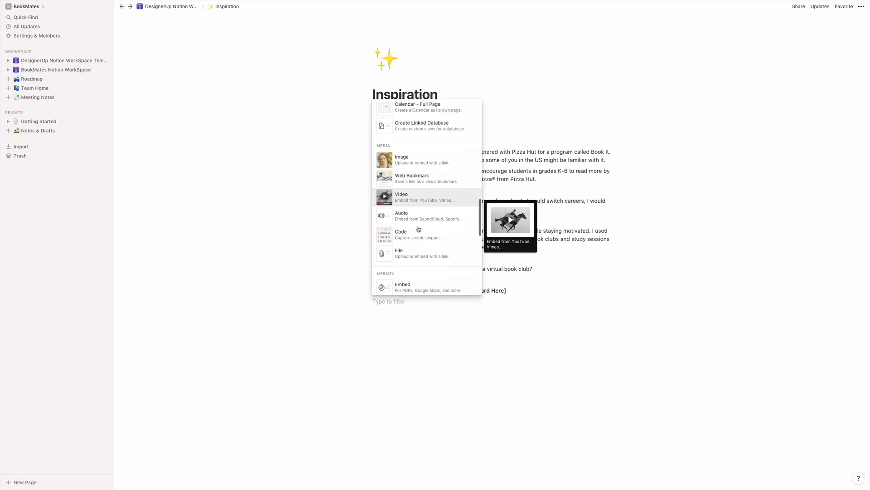
scroll(419, 199, down, 2)
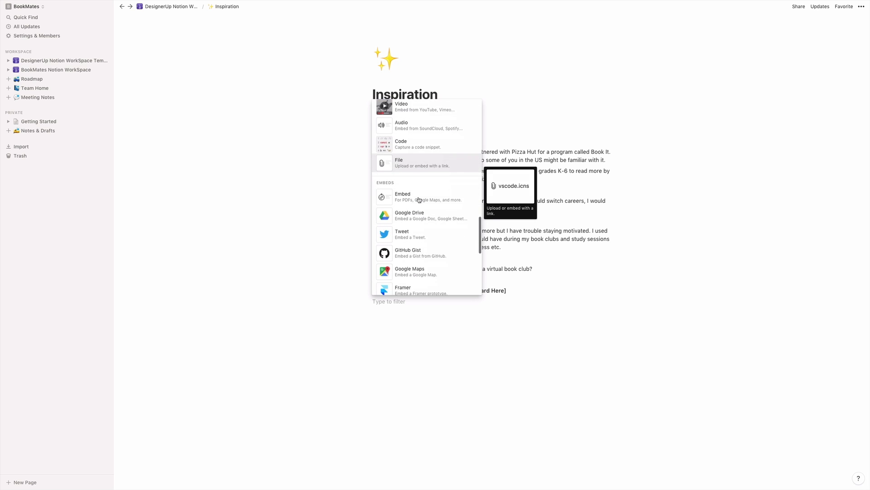
scroll(419, 191, down, 5)
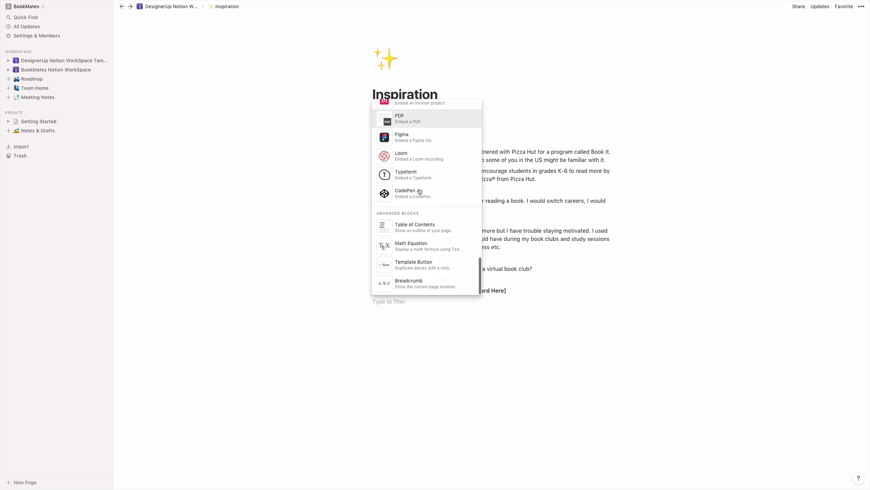
scroll(420, 192, up, 15)
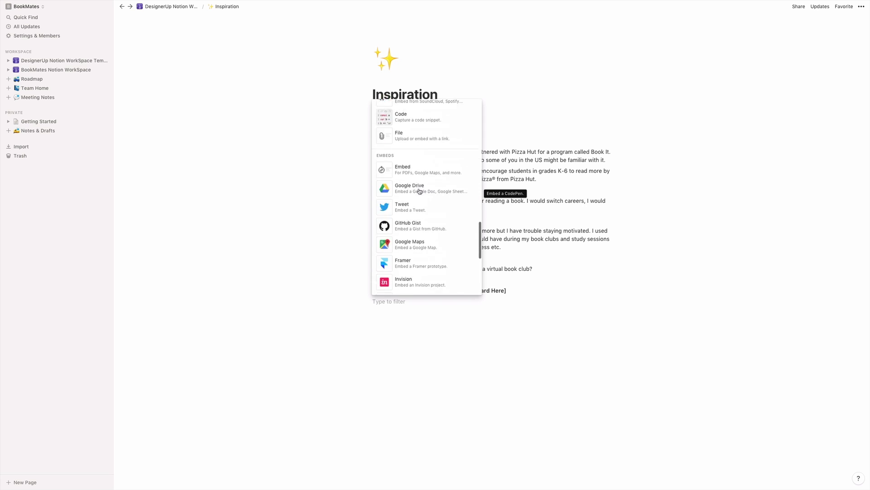
click(579, 320)
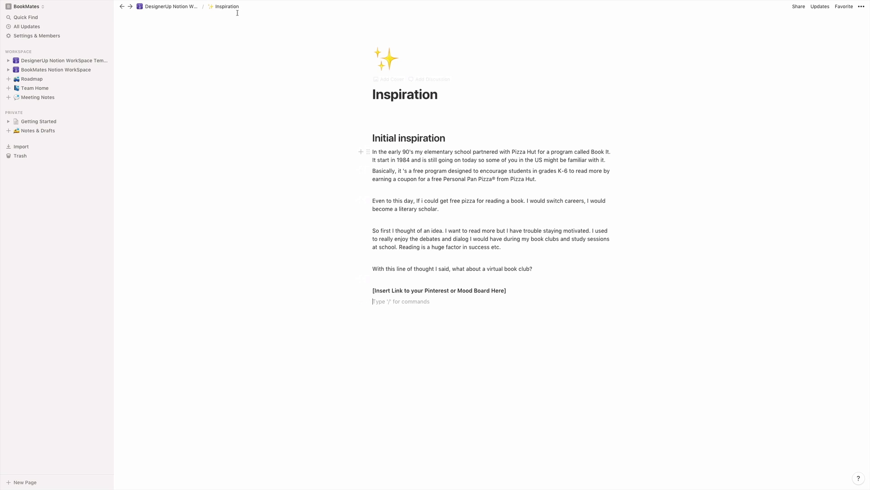
click(180, 6)
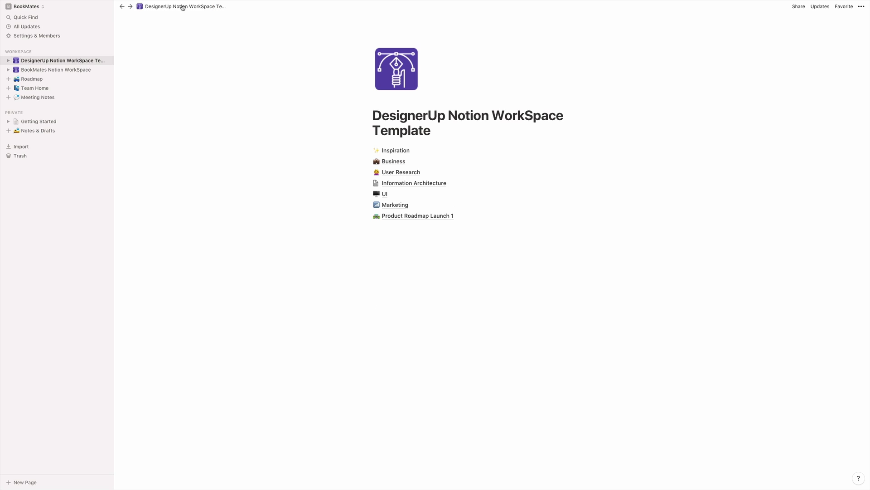
Open the Business page and then its Lean Canvas sub-page
click(393, 161)
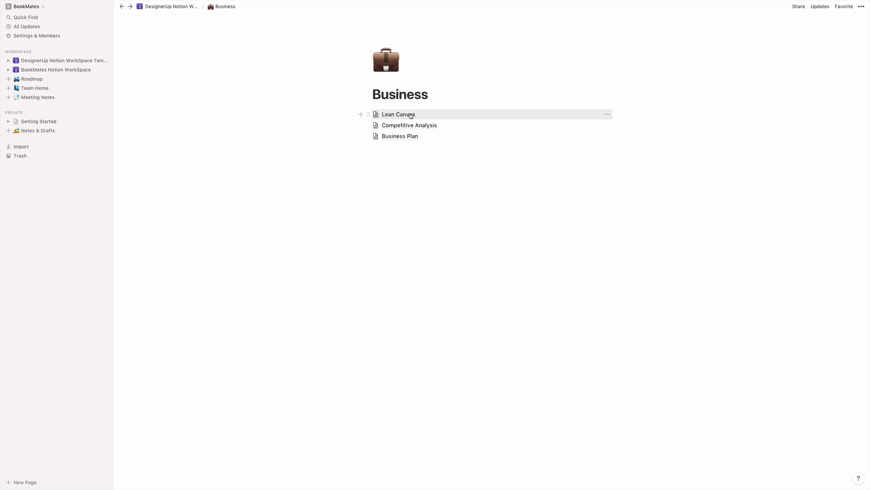
click(411, 115)
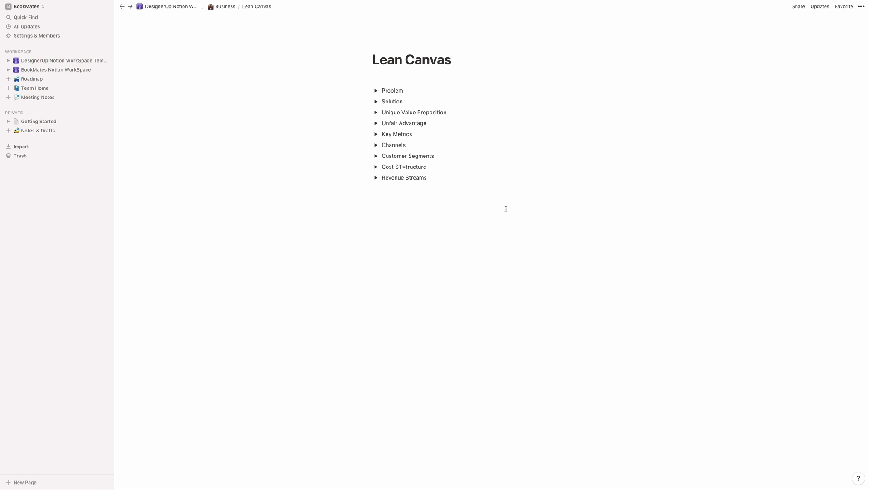
Expand, then collapse, the Problem through Key Metrics toggles on the Lean Canvas
click(376, 90)
click(376, 114)
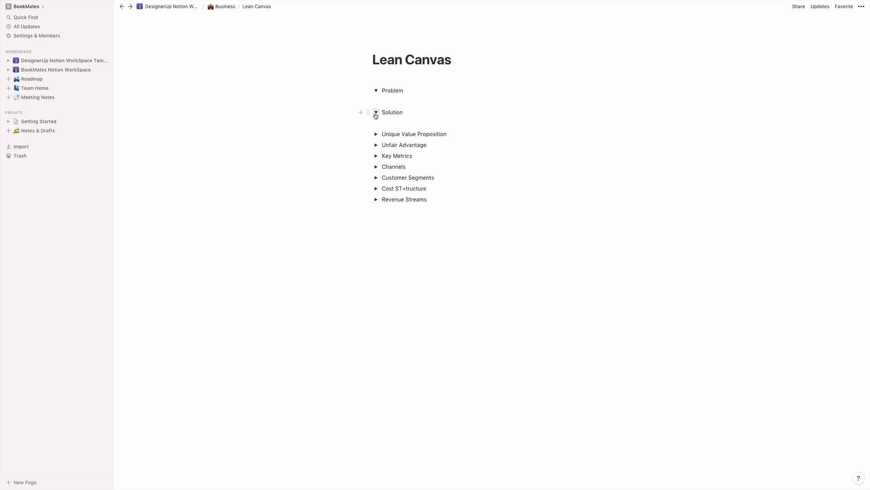
click(376, 134)
click(376, 156)
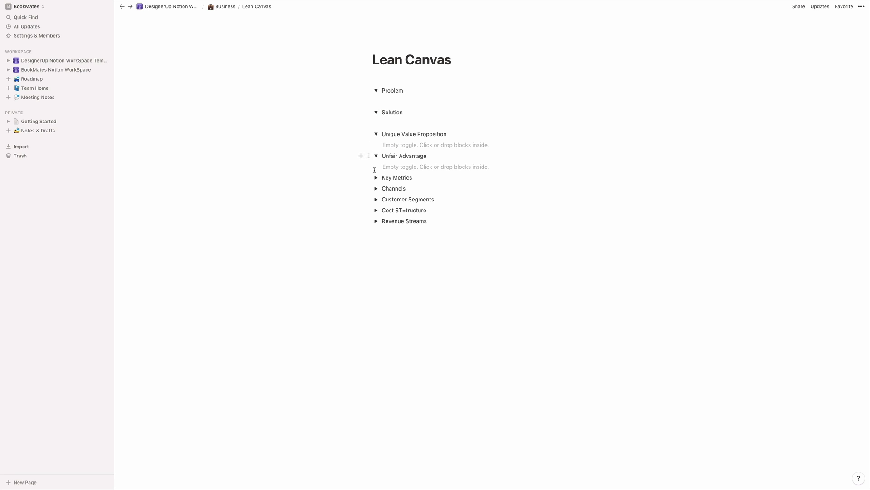
click(376, 177)
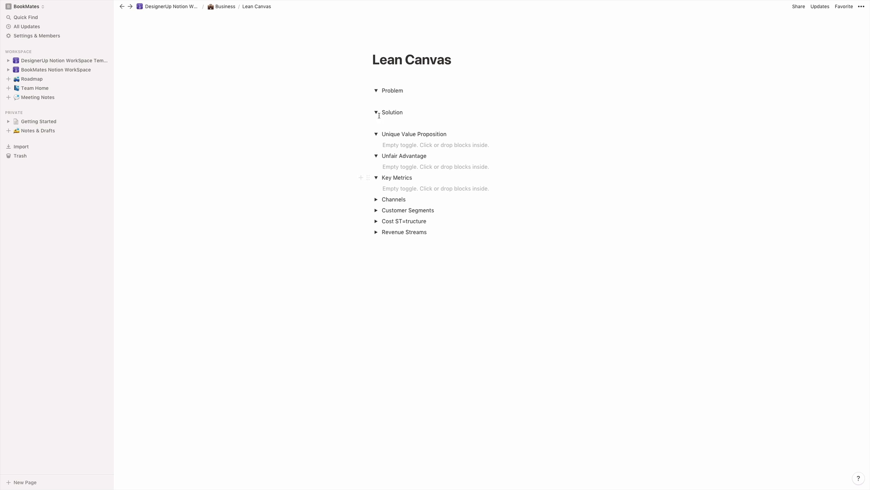
click(375, 177)
click(376, 156)
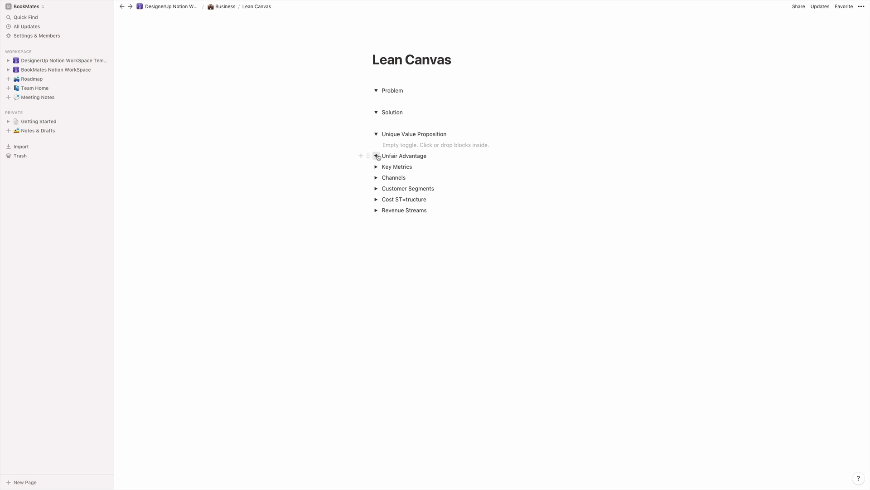
click(375, 135)
click(376, 112)
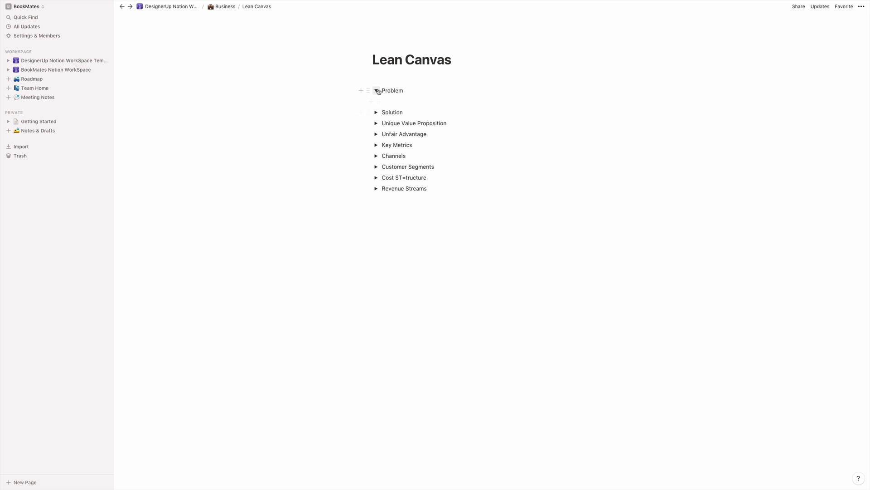
click(377, 91)
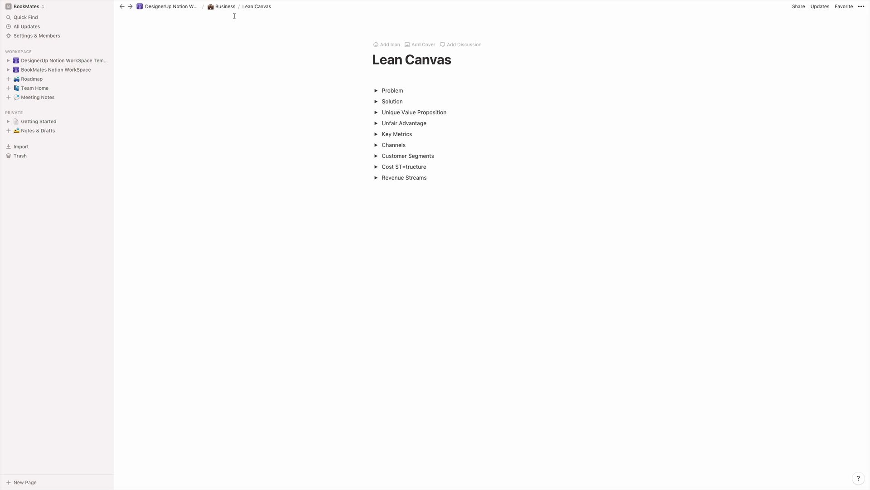
Add an empty toggle list below Revenue Streams, then open Business > Competitive Analysis
click(340, 247)
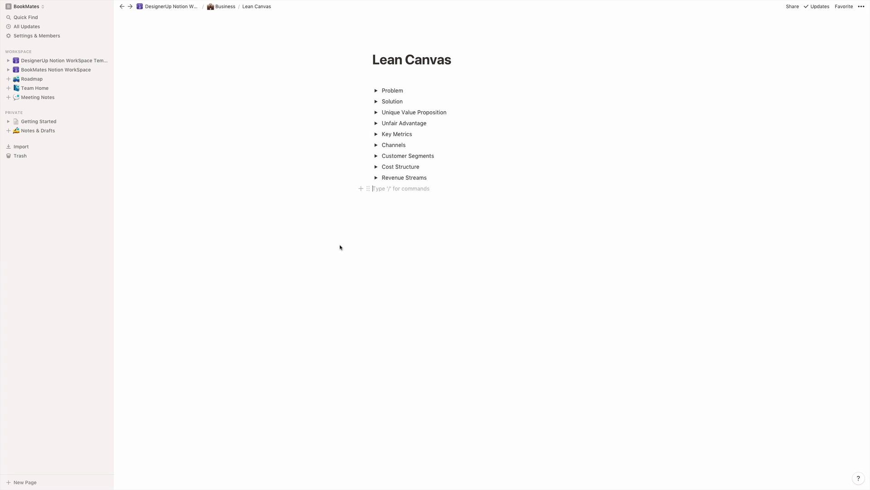
click(361, 189)
text(togg)
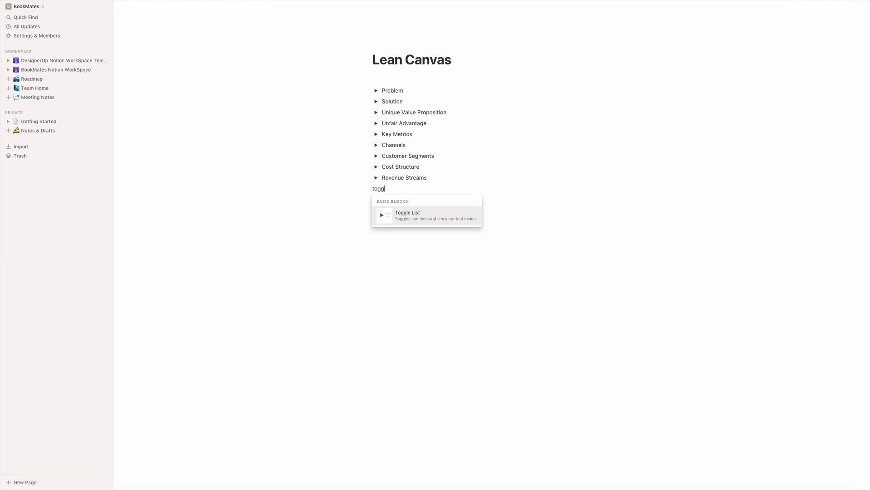
click(408, 215)
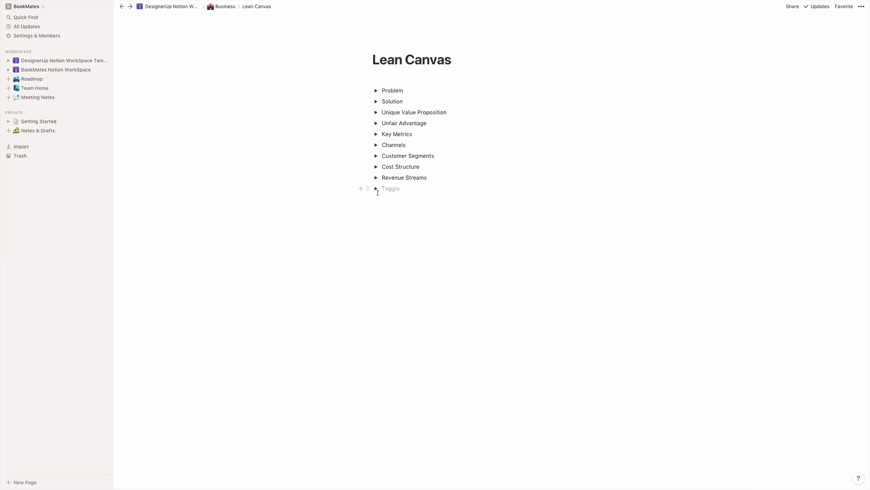
click(408, 200)
text(er)
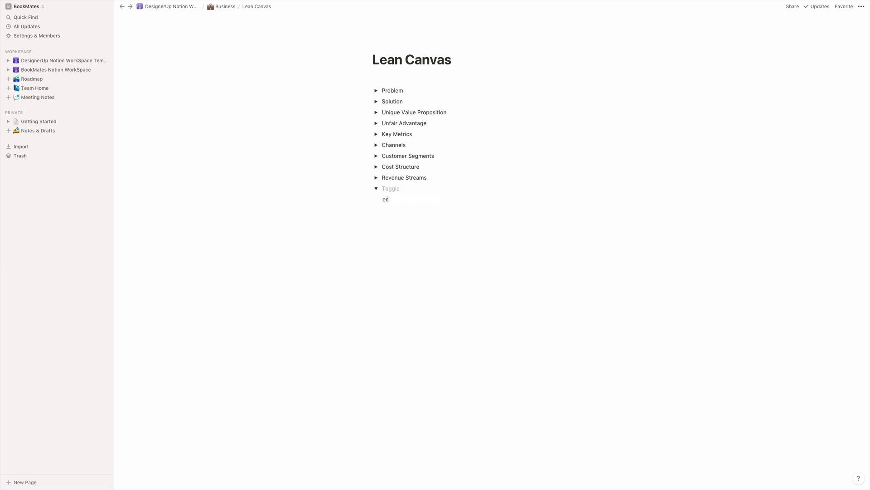
text(atafga)
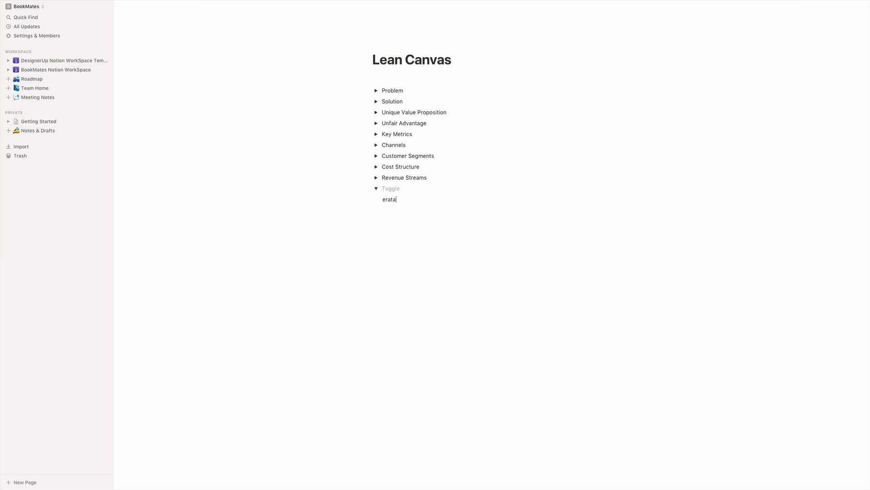
key(BackSpace)
key(BackSpace)
key(BackSpace)
key(BackSpace)
key(BackSpace)
key(BackSpace)
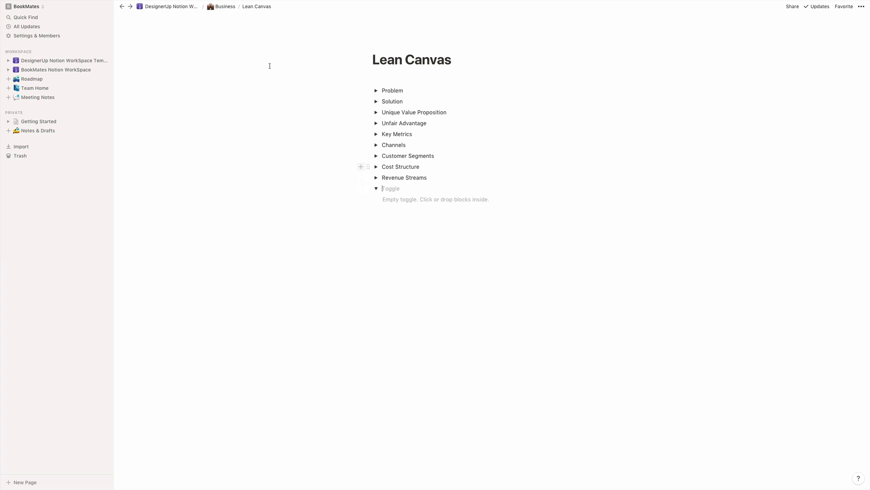
click(225, 6)
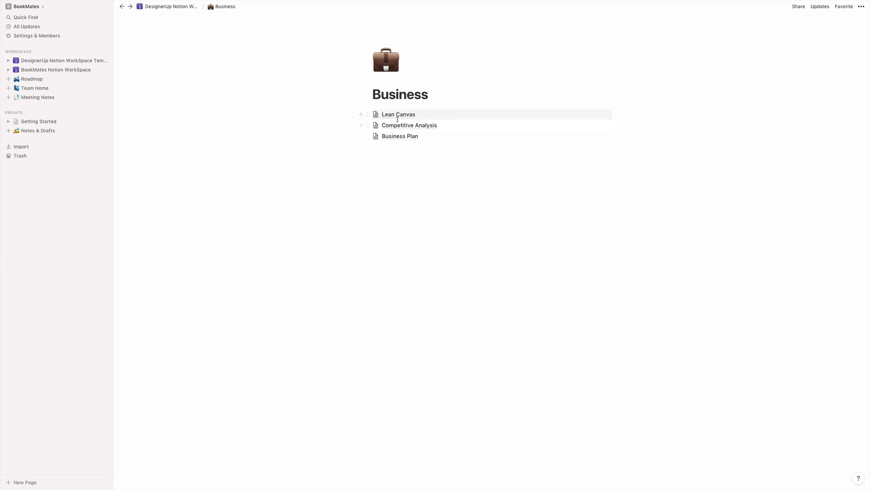
click(402, 126)
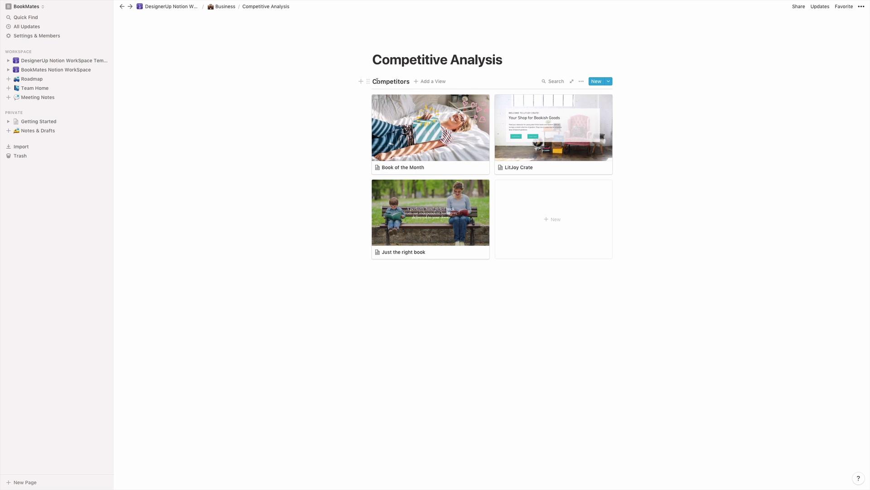
click(360, 81)
scroll(426, 338, down, 3)
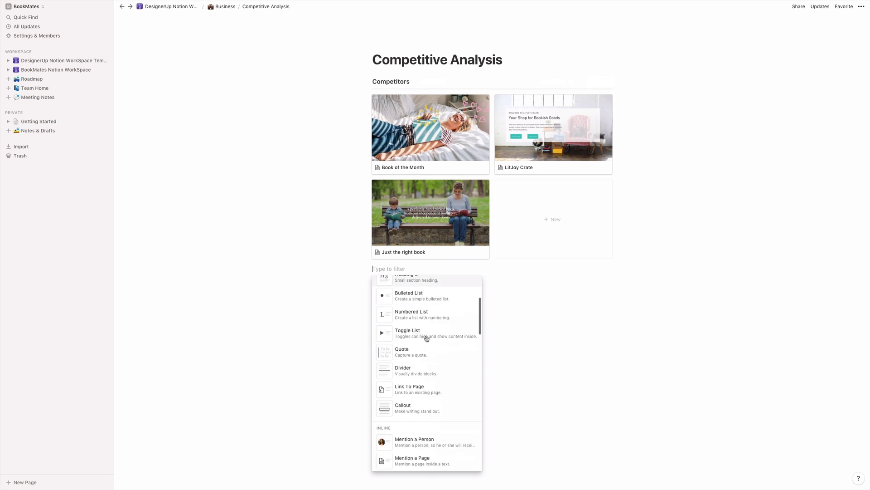
scroll(426, 338, down, 5)
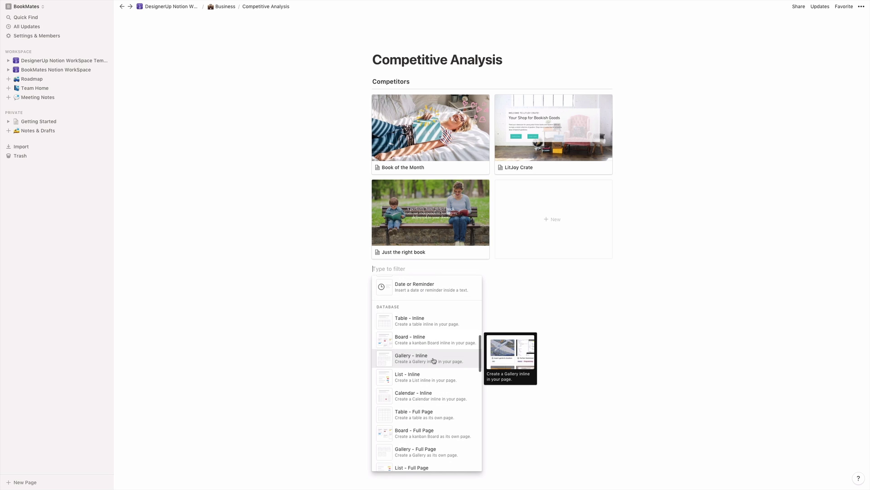
click(572, 304)
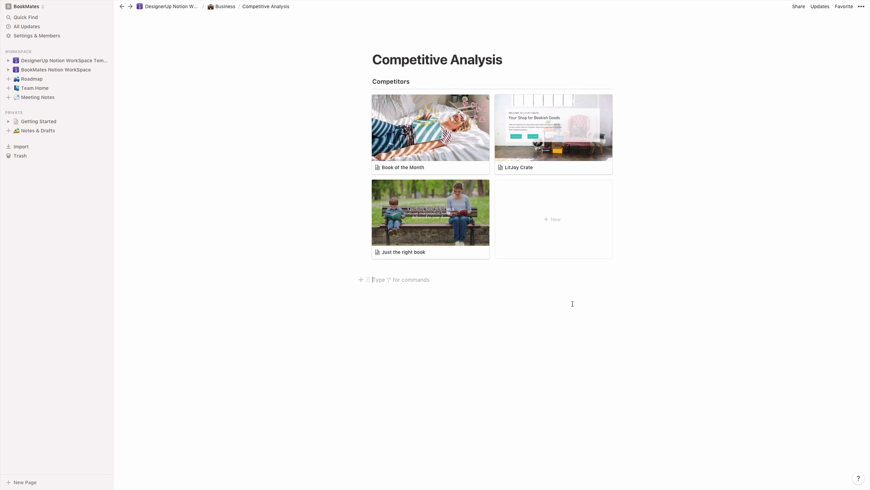
click(413, 167)
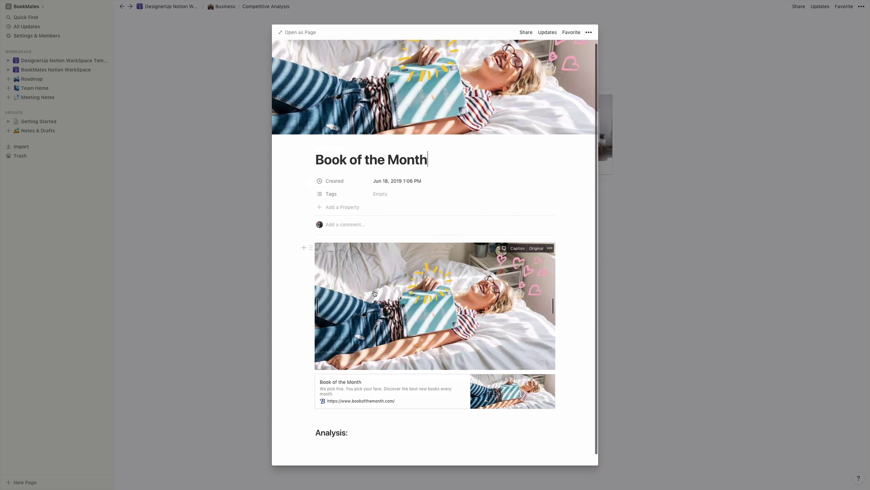
Add an empty block under the Book of the Month entry's Analysis heading, then close it
scroll(374, 292, down, 1)
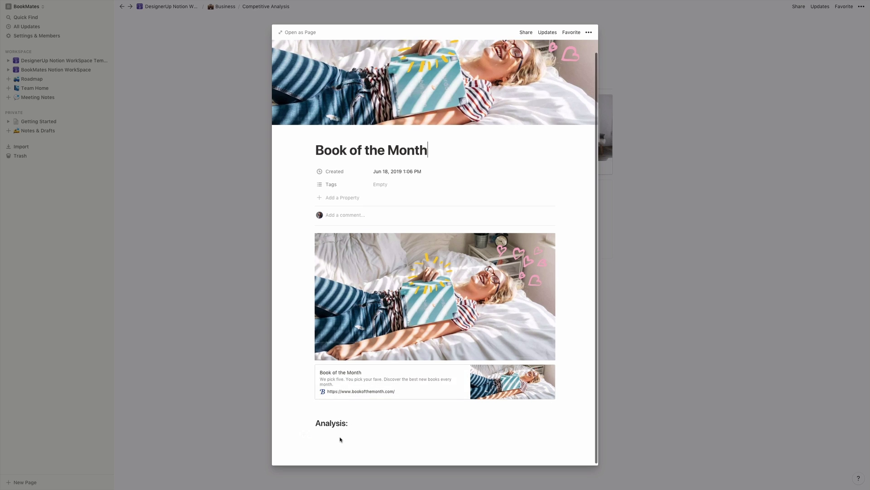
click(339, 437)
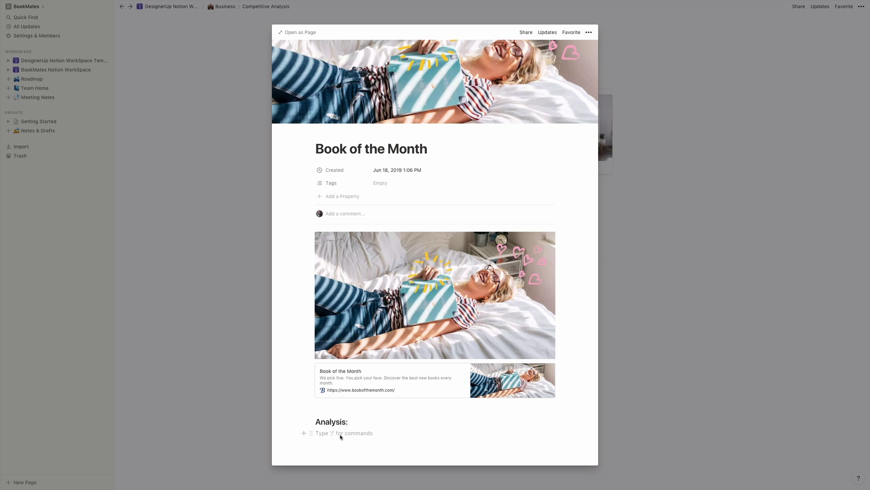
click(651, 348)
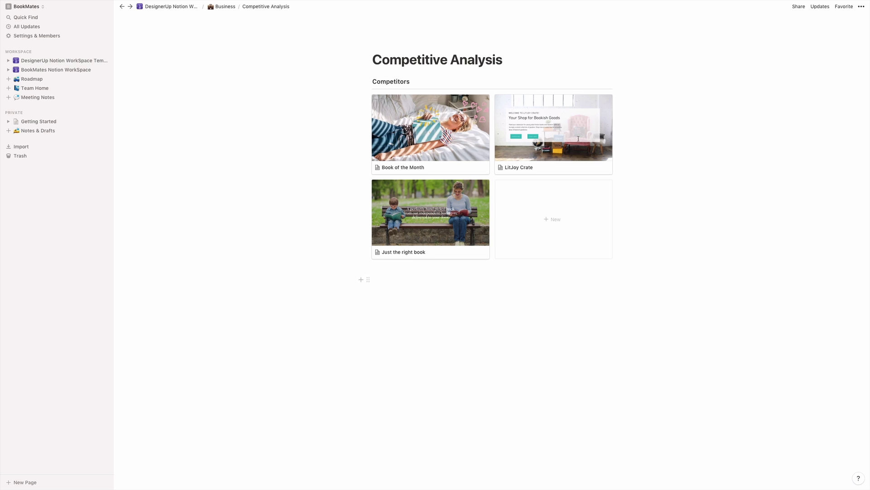
In the LitJoy Crate entry, start a new property and view its type options
click(551, 150)
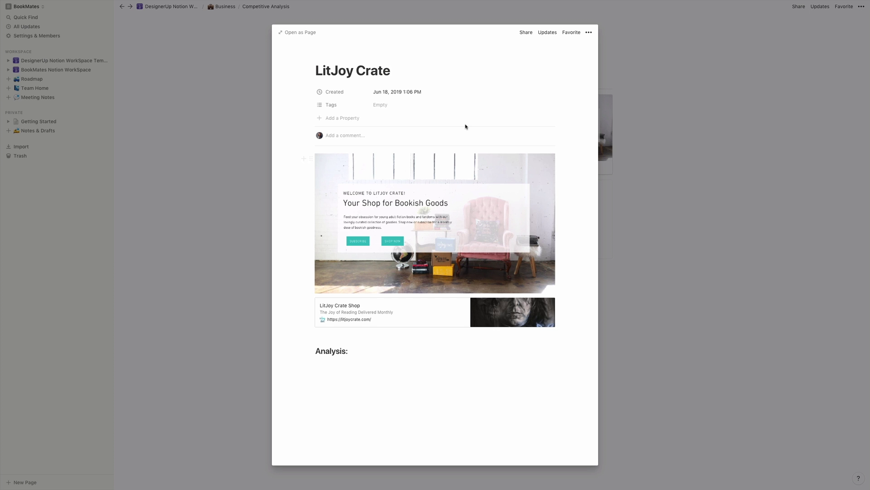
click(378, 107)
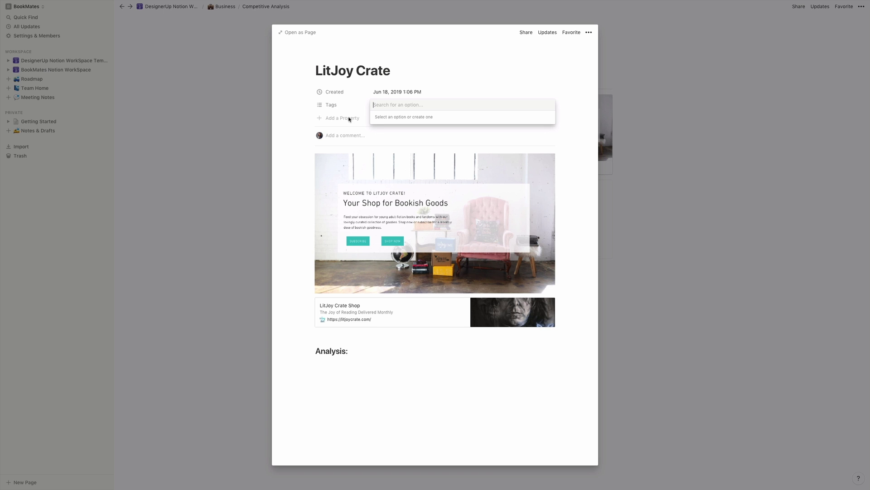
click(333, 118)
mouse_move(336, 157)
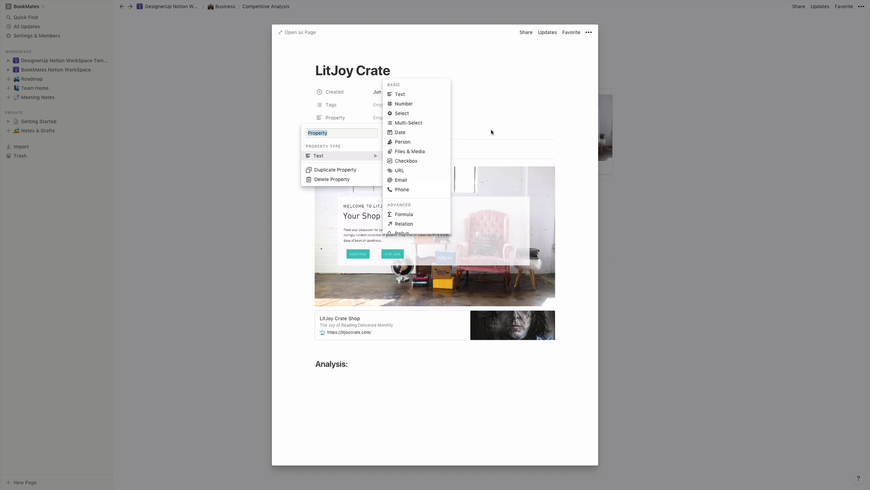
click(740, 149)
Close the LitJoy Crate entry and open the Business Plan page under Business
click(488, 21)
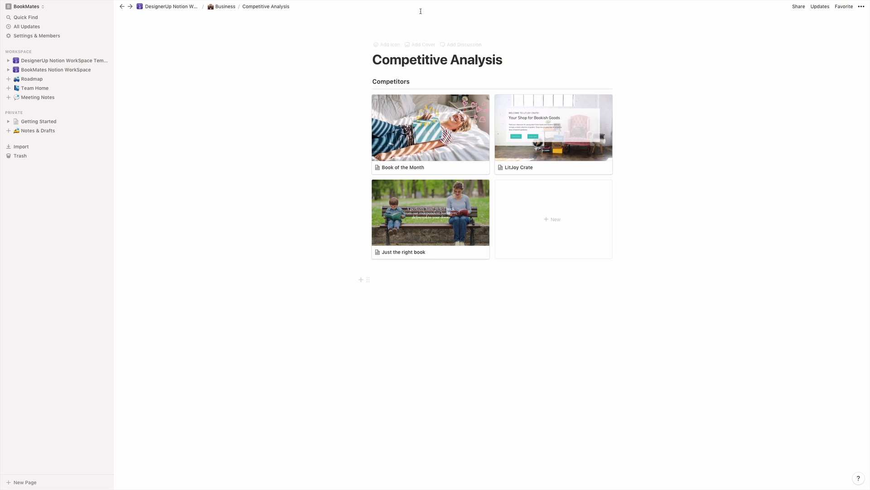
click(225, 6)
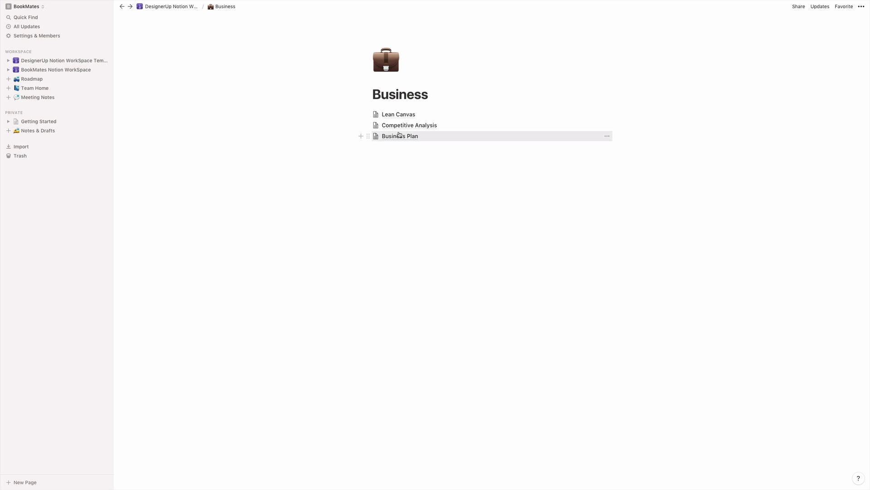
click(399, 135)
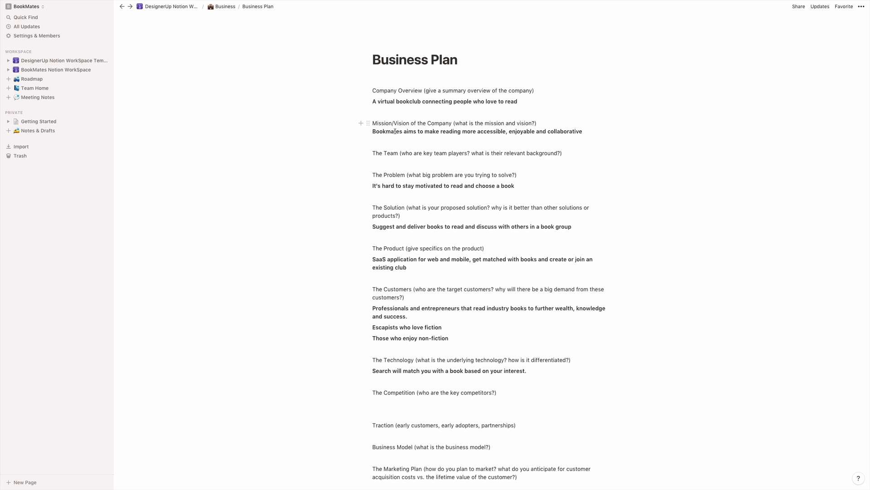
scroll(453, 99, down, 3)
scroll(436, 98, up, 3)
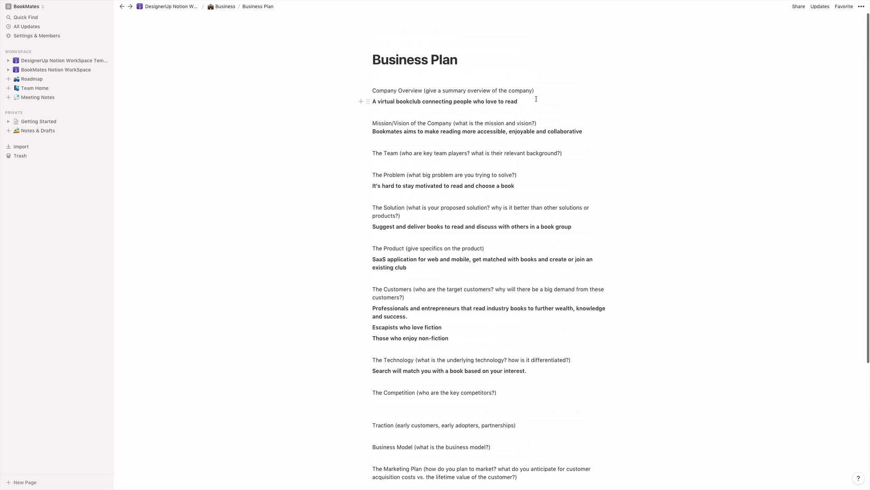
Highlight the company overview, Mission/Vision and problem statement lines of the Business Plan
triple_click(417, 101)
drag(585, 131, 358, 133)
click(512, 147)
drag(521, 193, 371, 187)
click(582, 228)
drag(572, 226, 376, 226)
Clear the Solution line selection and open User Research from the template home page
scroll(485, 223, down, 3)
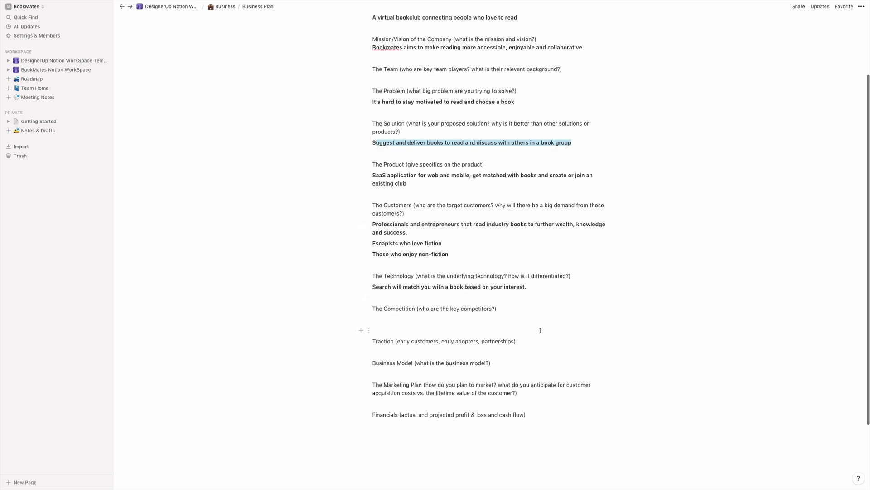
scroll(540, 332, down, 2)
scroll(541, 332, up, 4)
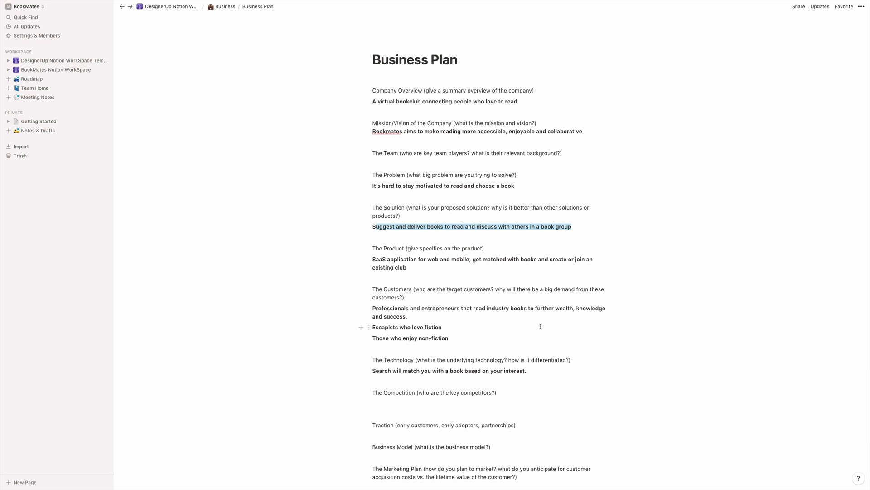
click(190, 104)
click(171, 7)
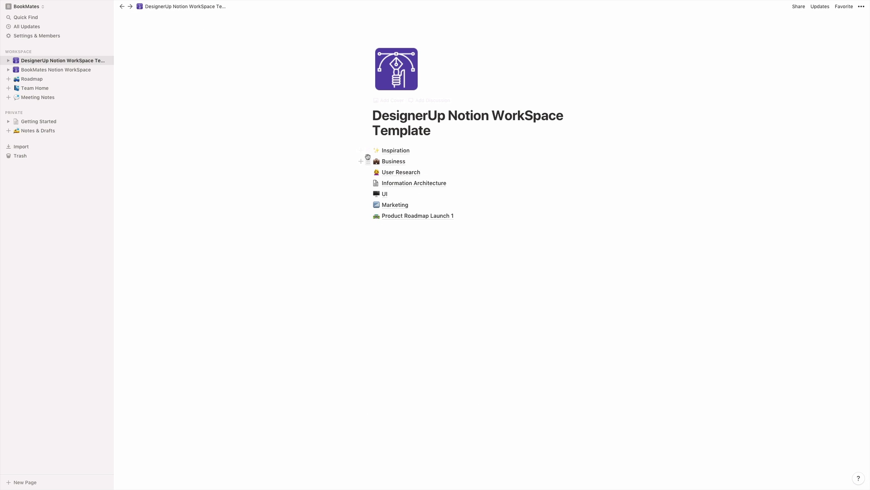
click(398, 173)
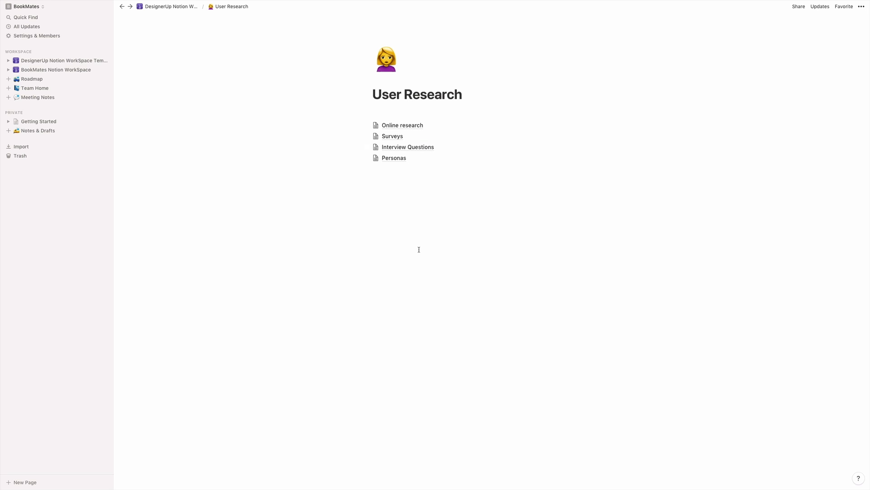
Open Online research and its Facebook entry in the Social Media gallery
click(416, 127)
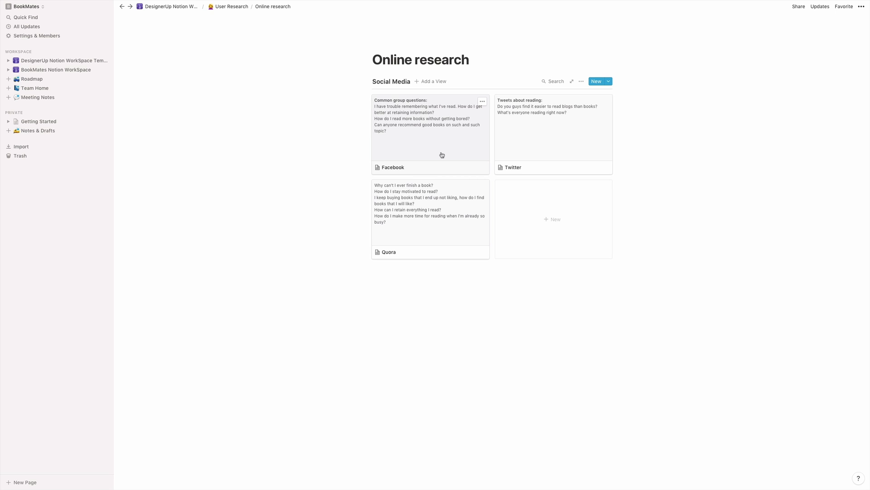
click(442, 155)
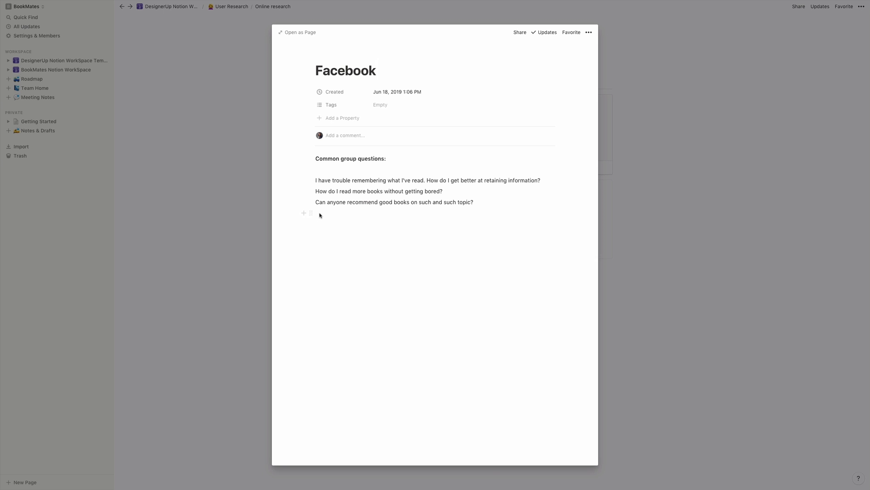
Select the last two Facebook questions, add an empty block below, and close the entry
click(503, 204)
drag(503, 203, 299, 191)
click(522, 249)
click(686, 210)
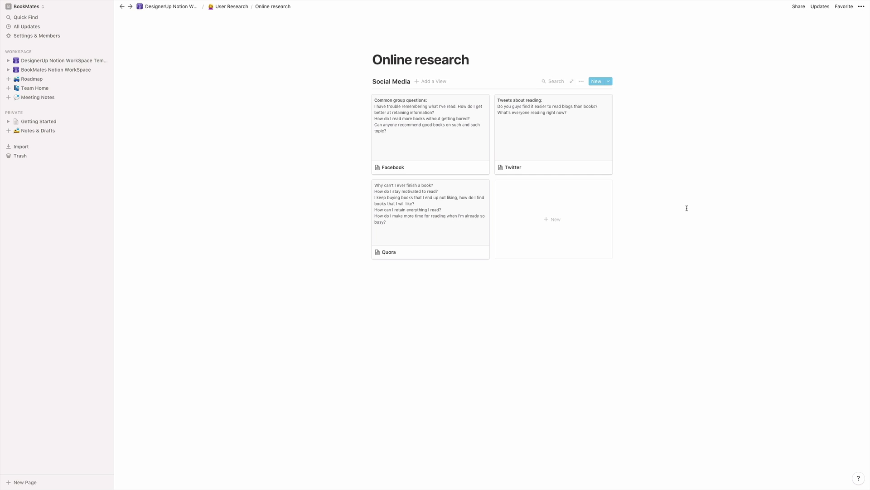
Peek at the Twitter and Quora entries, then return to the template home page
click(575, 169)
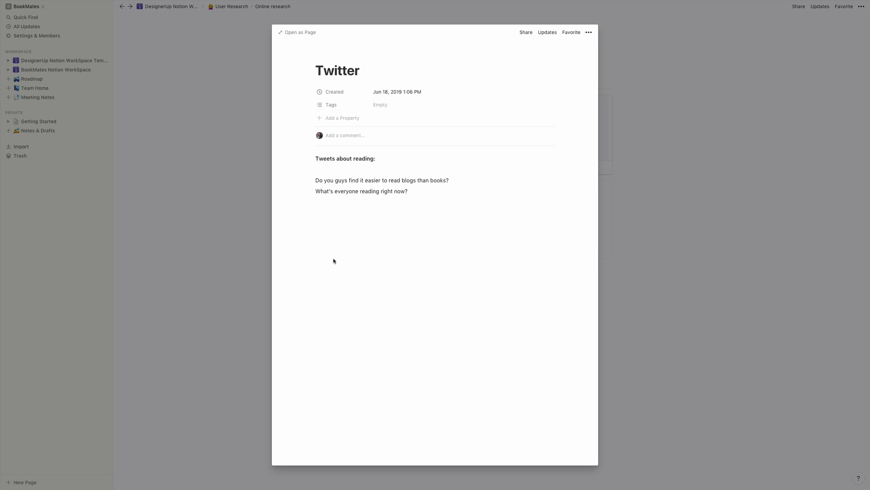
click(693, 218)
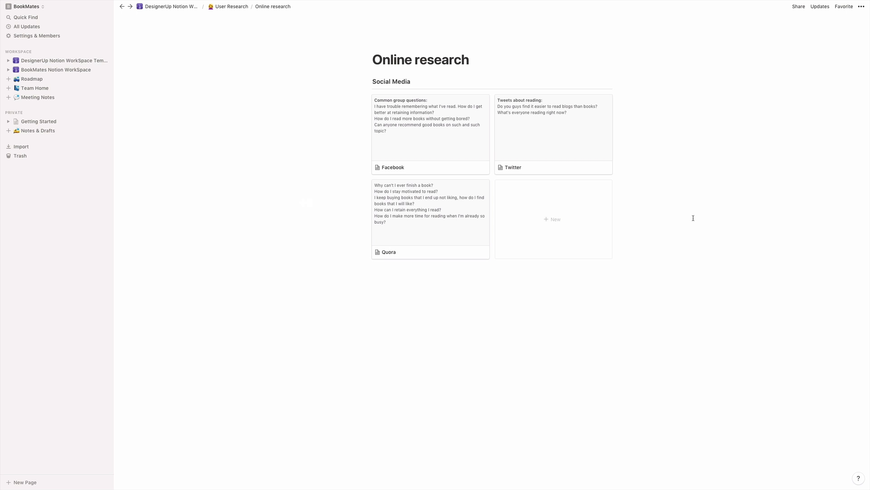
click(421, 246)
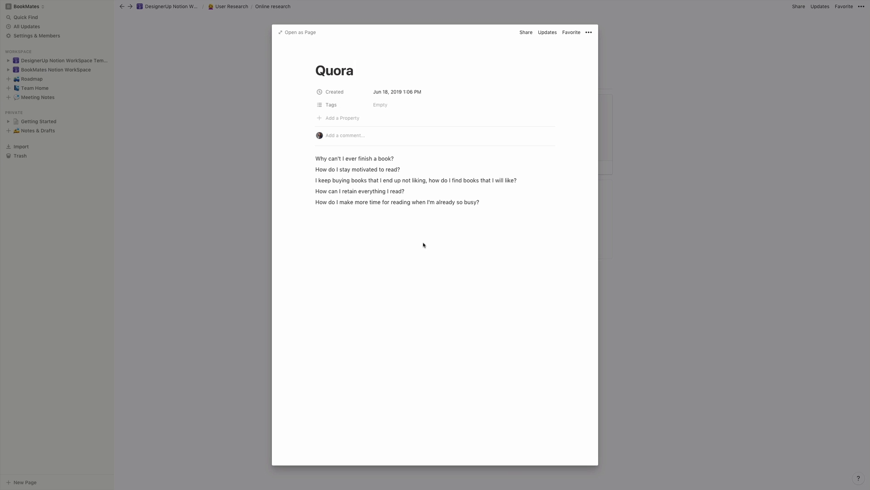
click(750, 251)
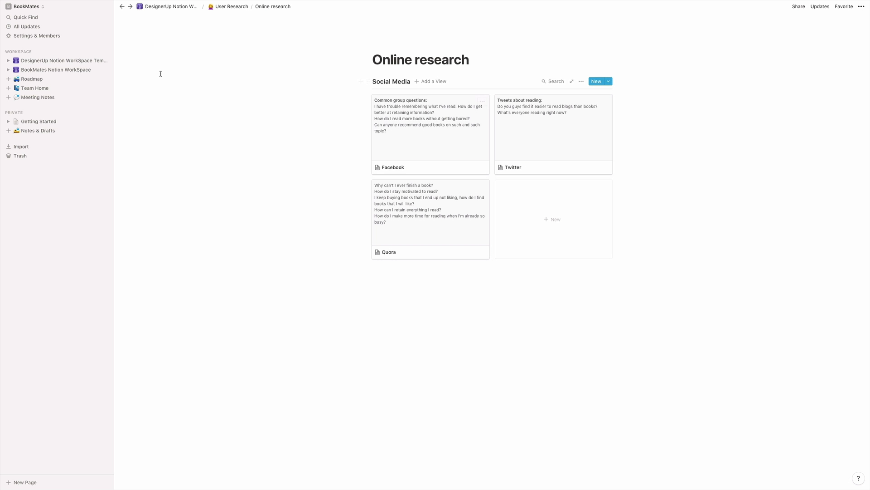
click(191, 7)
Open User Research > Surveys and highlight the books-per-year question and Online Polls heading
click(405, 172)
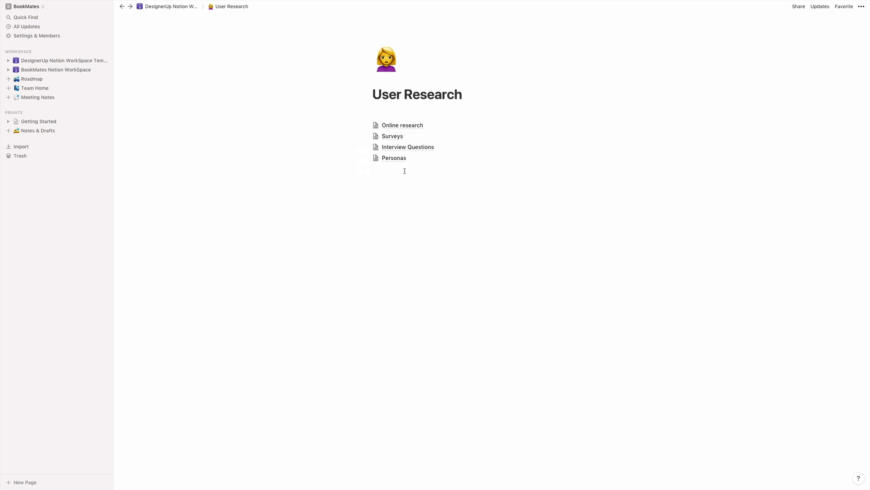
click(392, 136)
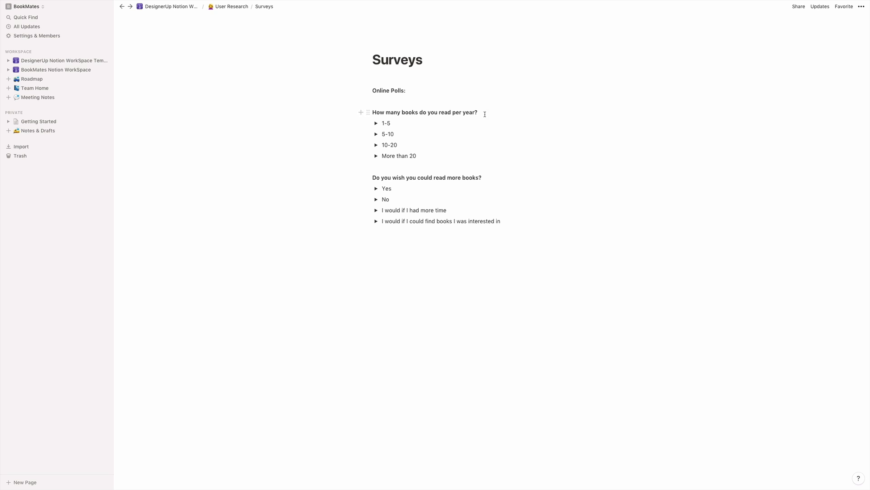
drag(484, 113, 369, 112)
click(531, 124)
drag(410, 89, 371, 89)
click(494, 104)
Expand the 1-5 answer to view its 80% 30 votes line, then collapse it
click(376, 123)
click(575, 146)
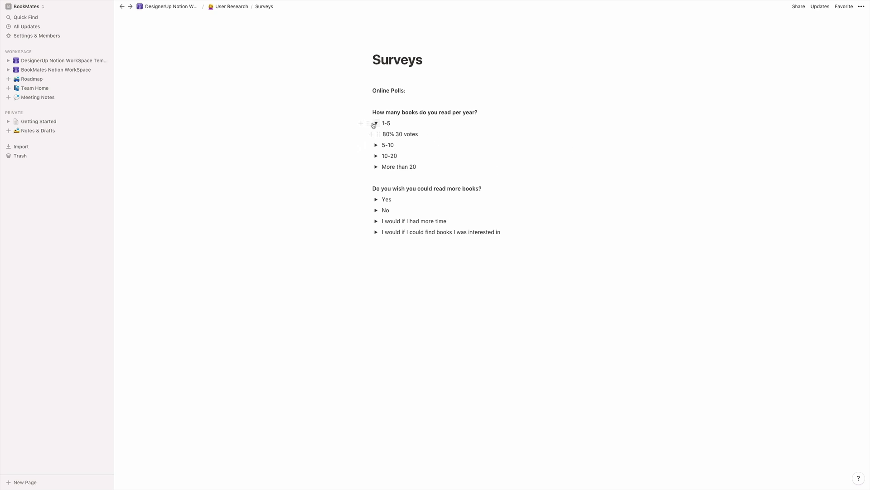
click(376, 123)
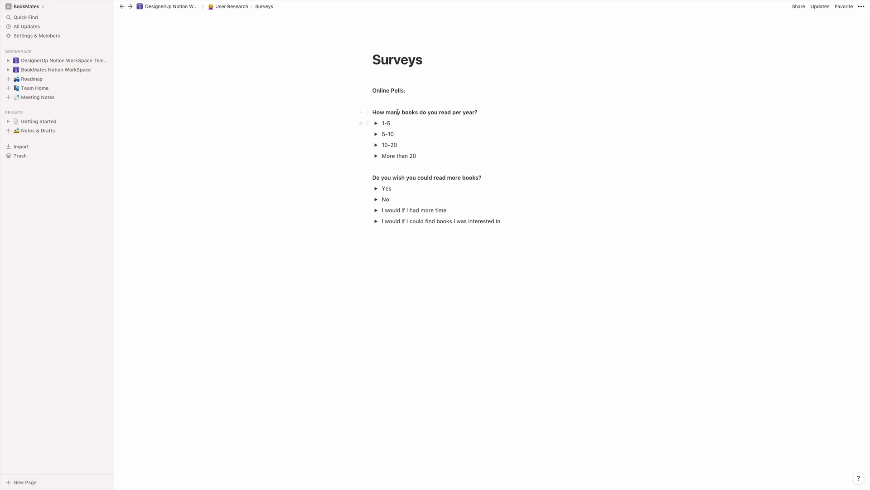
click(376, 123)
drag(419, 134, 382, 135)
click(375, 123)
Turn the empty line below the poll answers into a toggle block via 'toggle'
click(361, 232)
text(toggle)
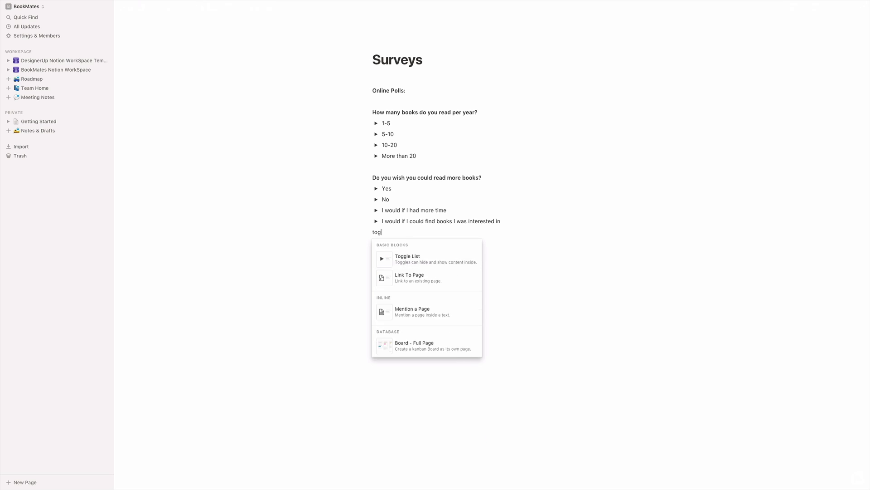
click(409, 265)
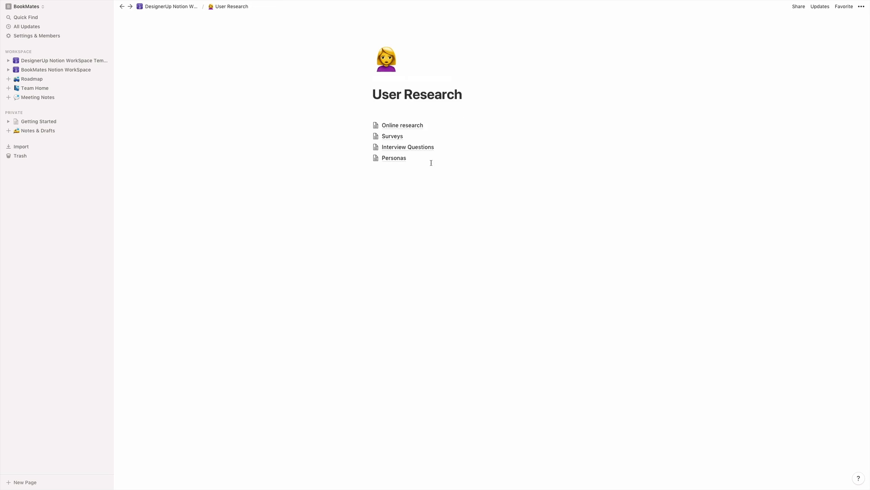
Peek at the first interviewee's answers on the Interview Questions page, then close the entry
click(423, 148)
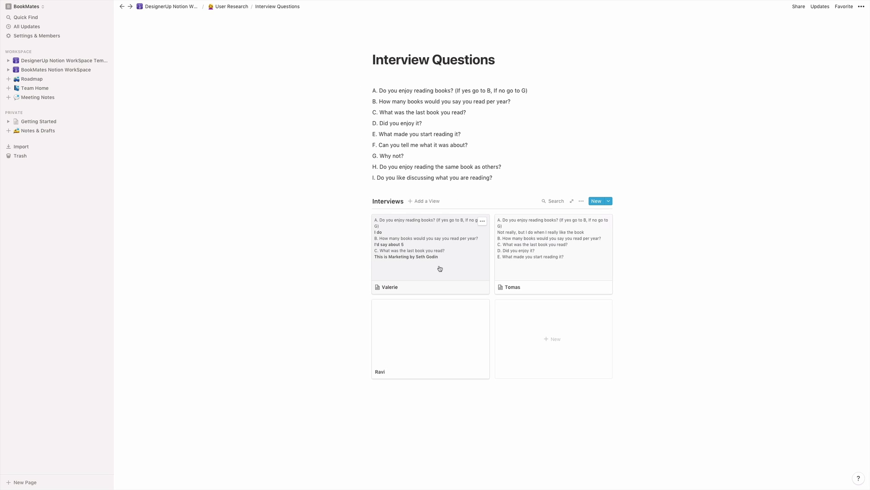
click(403, 291)
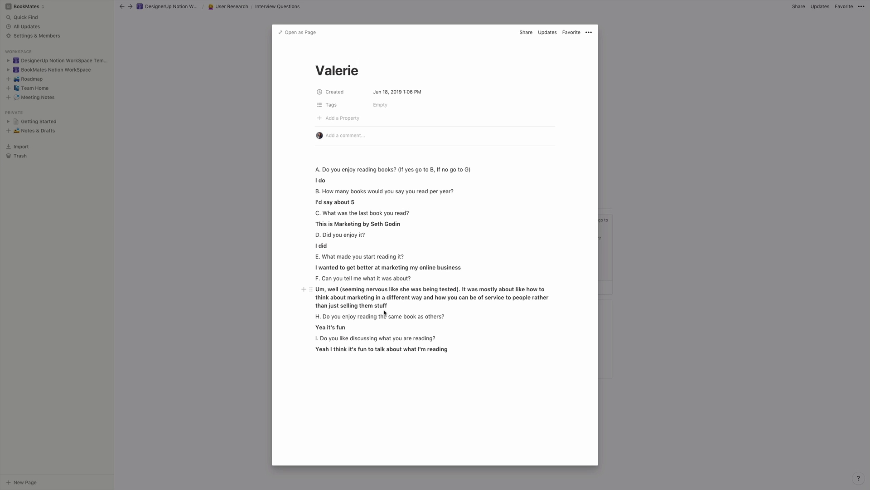
click(620, 295)
Open the Site Map page under Information Architecture
key(super+bracketleft)
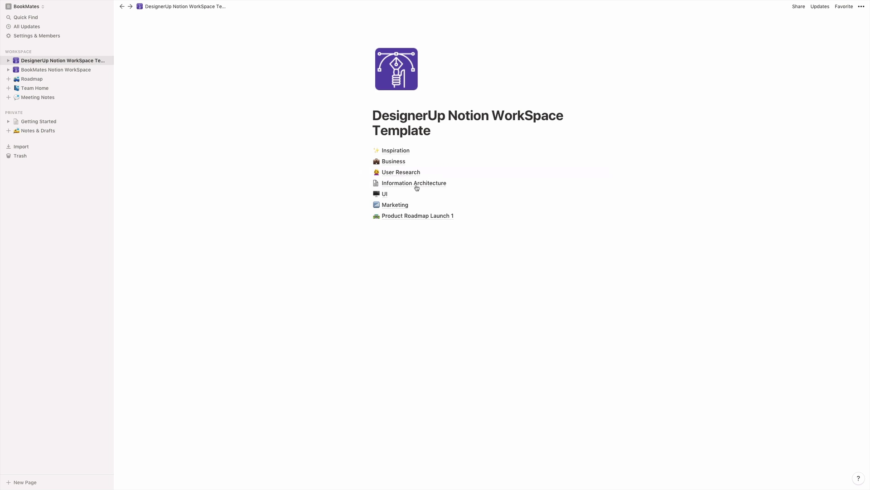
click(421, 182)
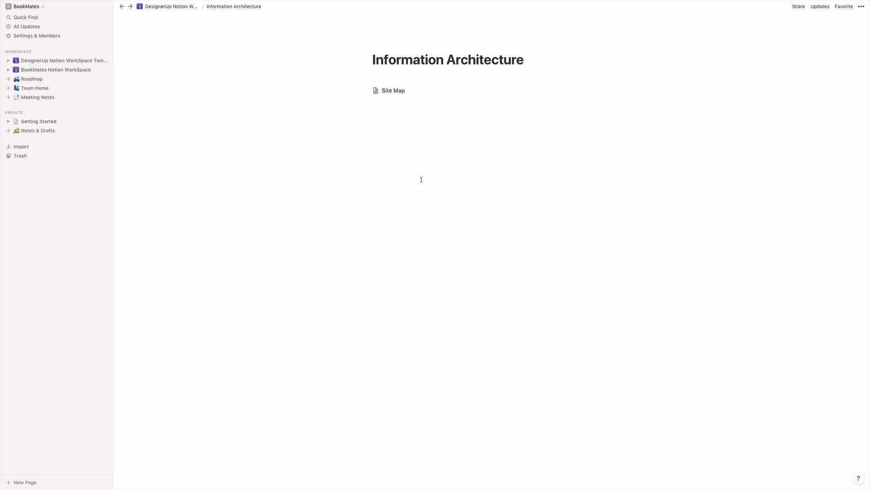
click(389, 91)
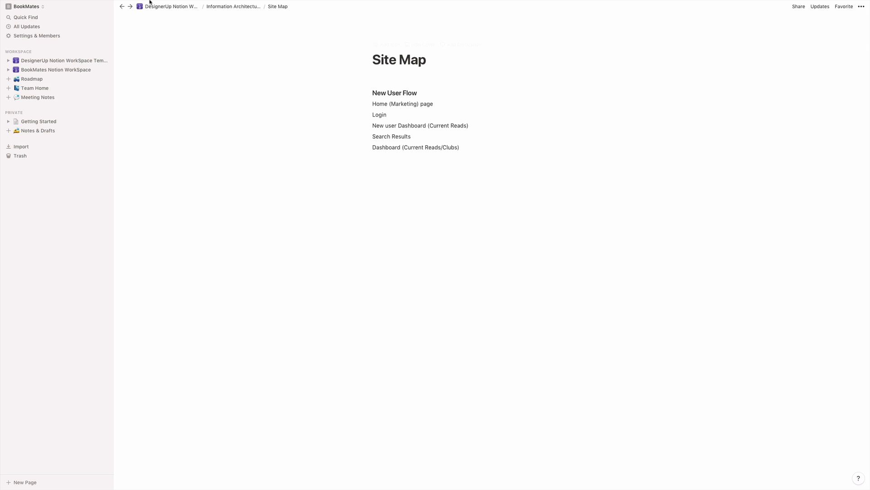
Return through the breadcrumbs to the template page and open the UI page
click(243, 8)
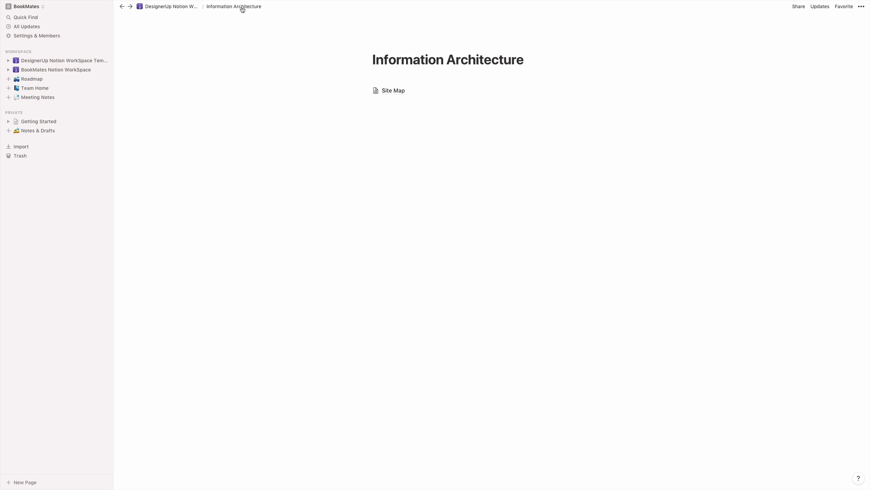
click(222, 6)
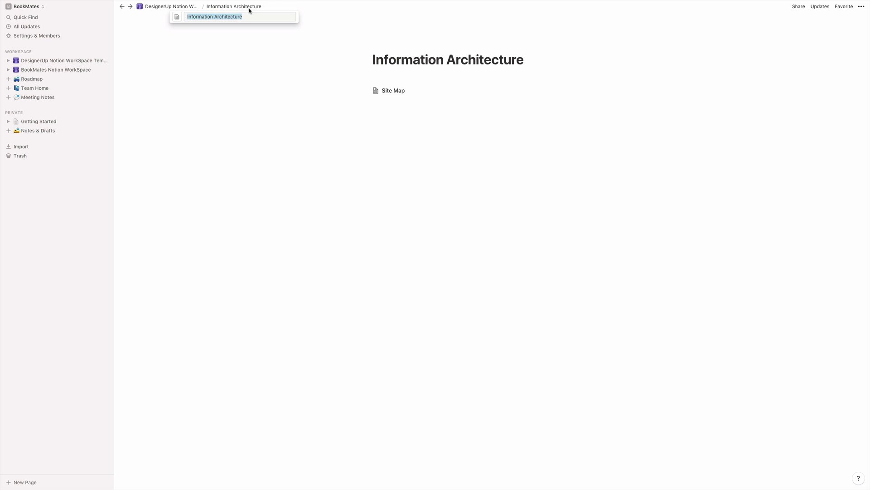
key(Escape)
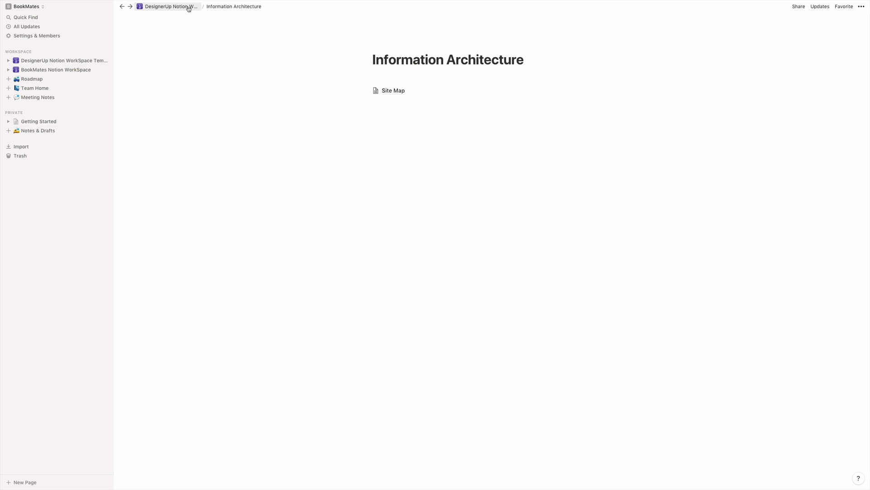
click(189, 7)
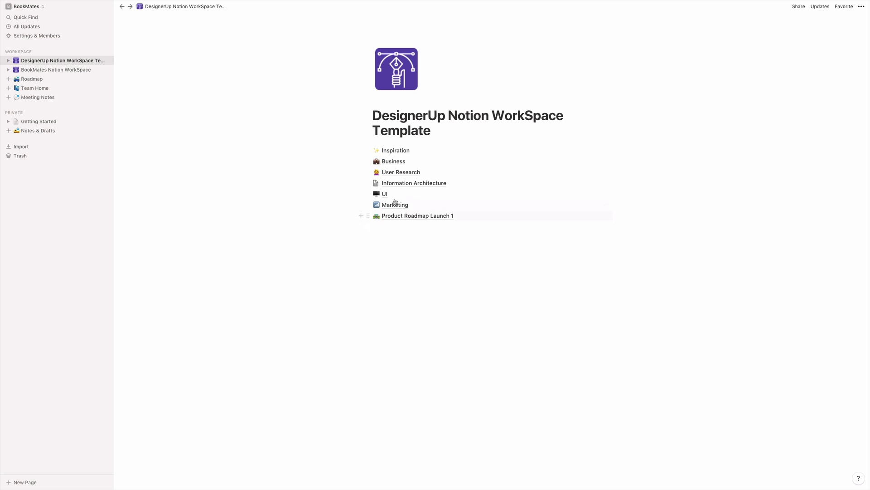
click(392, 193)
click(405, 115)
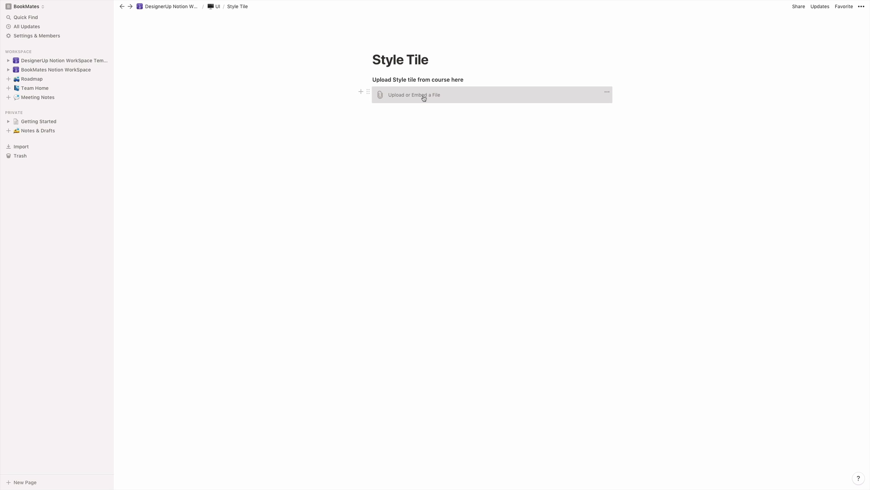
click(426, 138)
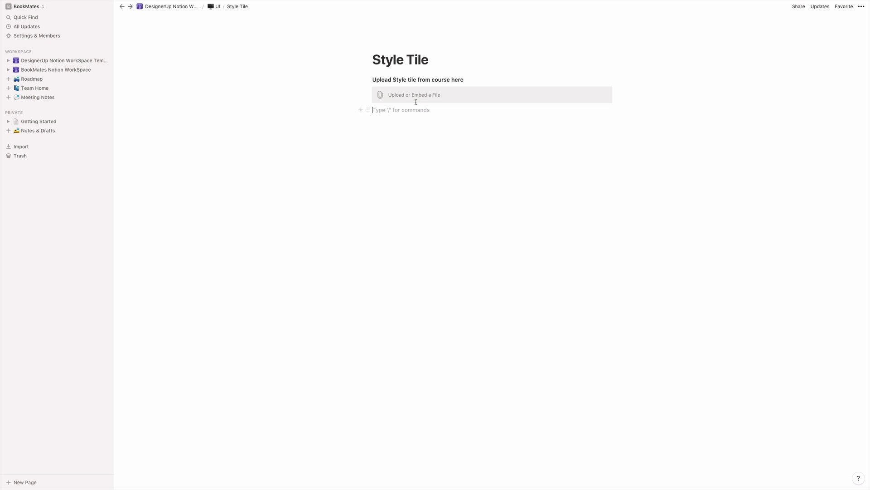
click(217, 7)
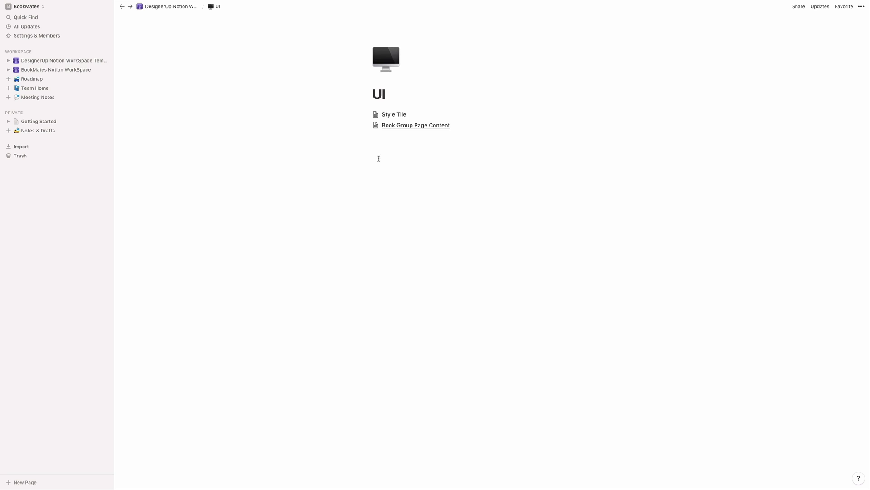
click(402, 128)
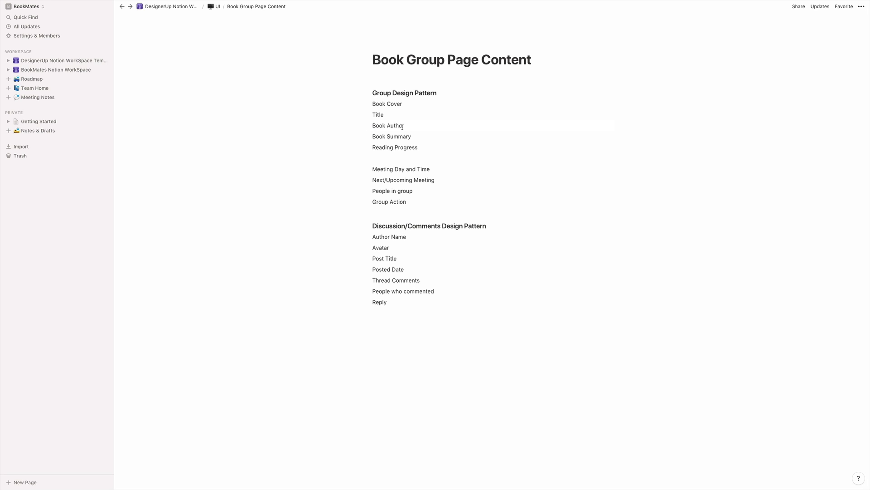
click(215, 7)
Preview Post 1 in the Blogs gallery under Marketing
click(189, 8)
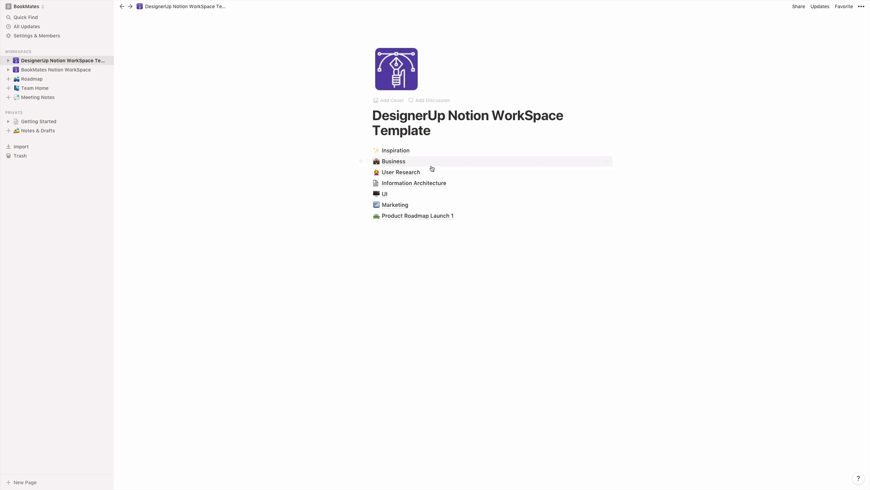
click(400, 204)
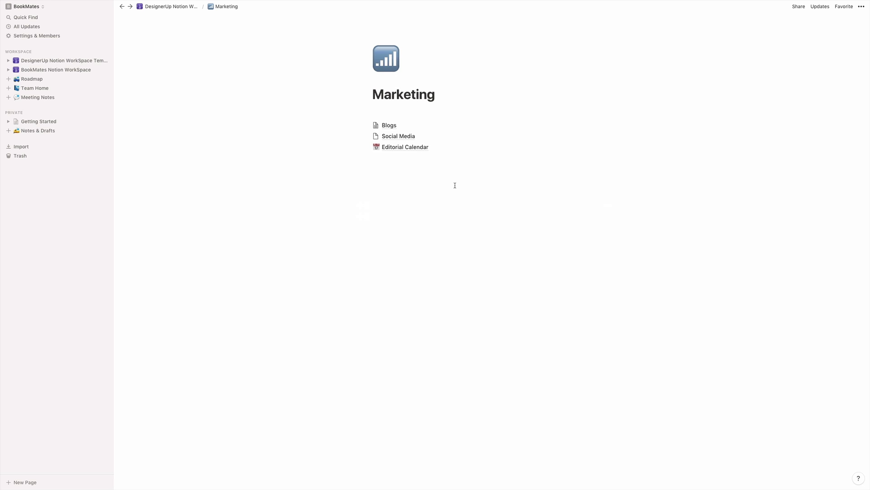
click(387, 125)
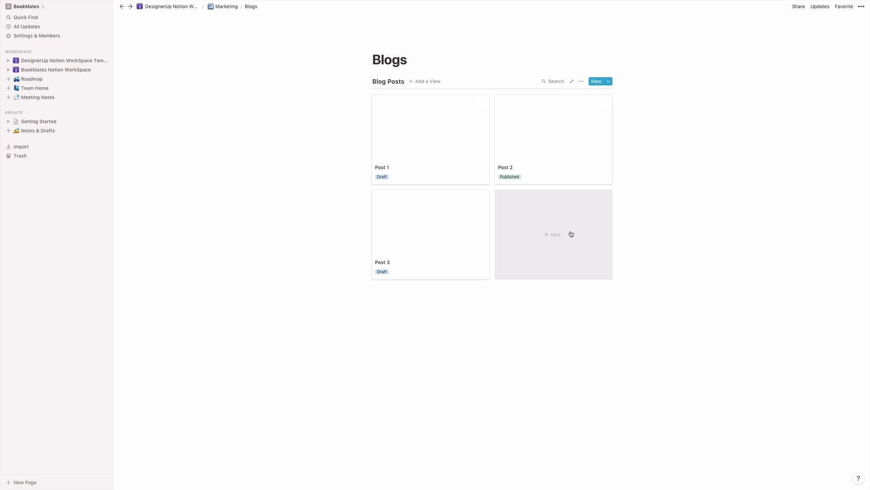
click(429, 177)
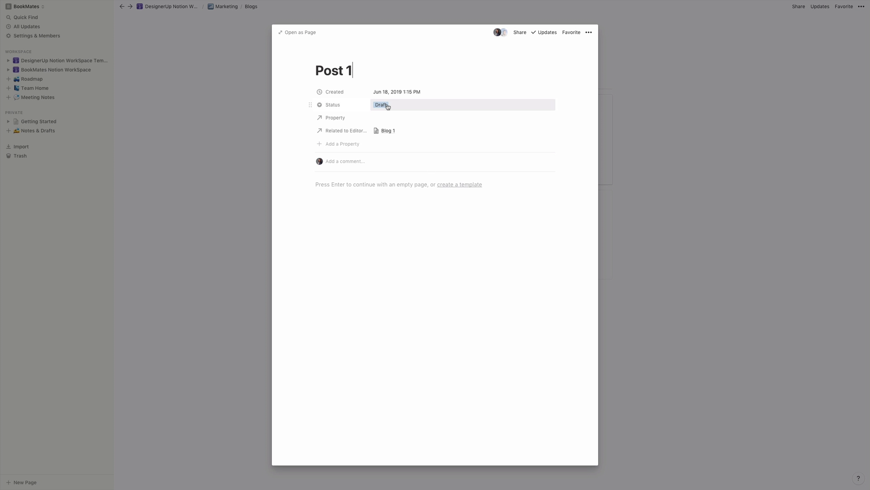
Change Post 1's Status property to Multi-Select, keeping Draft, and go back to Marketing
click(337, 110)
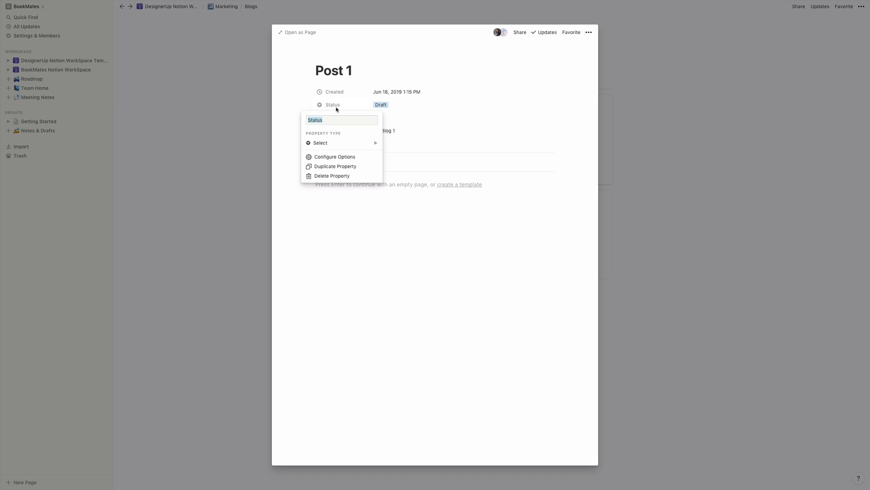
mouse_move(342, 144)
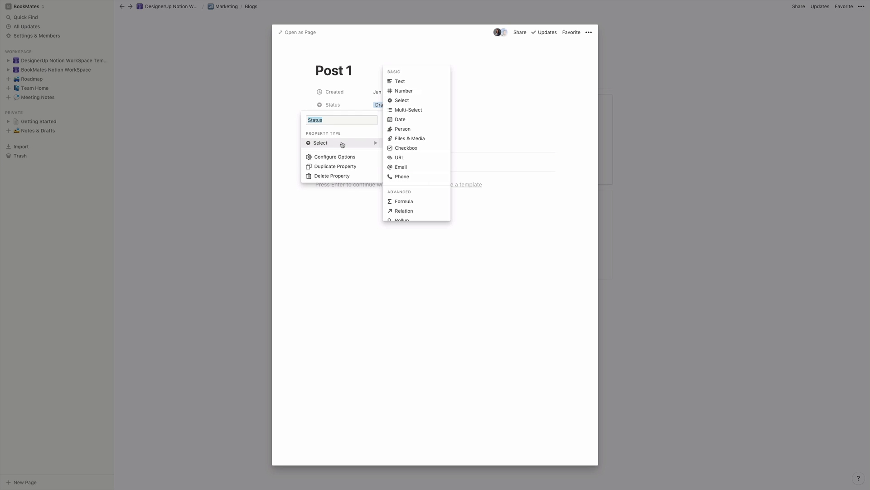
click(425, 110)
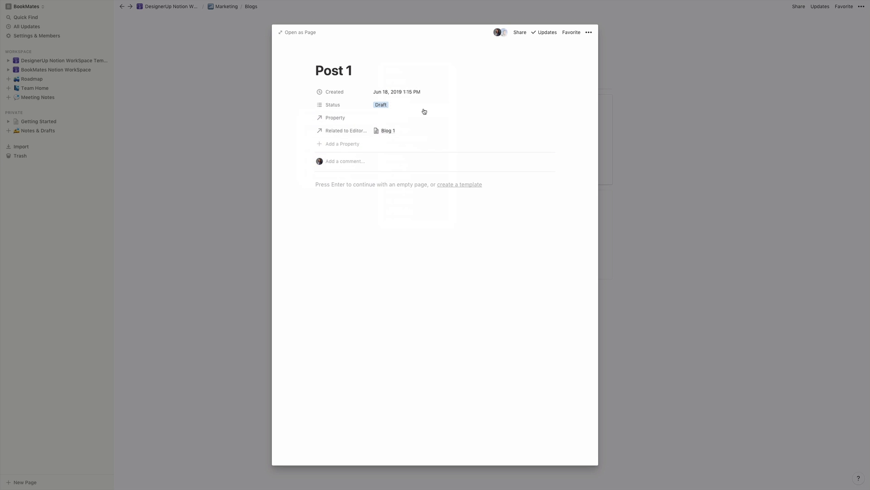
click(381, 105)
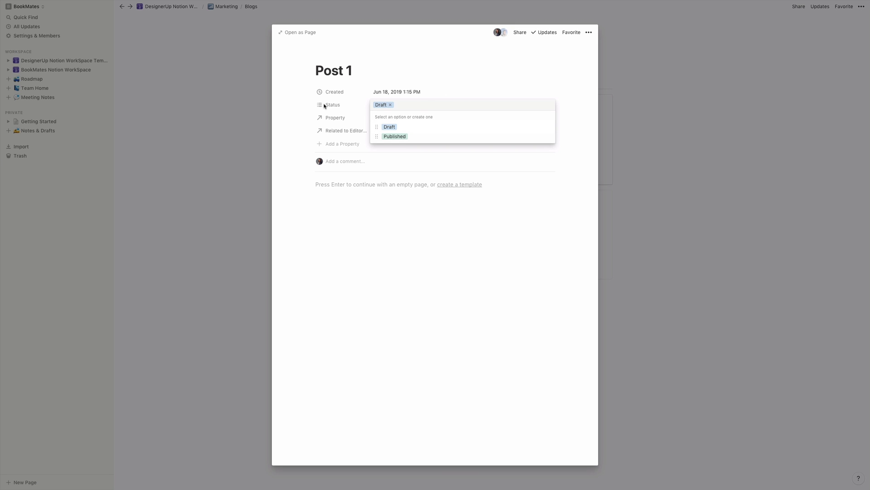
click(429, 77)
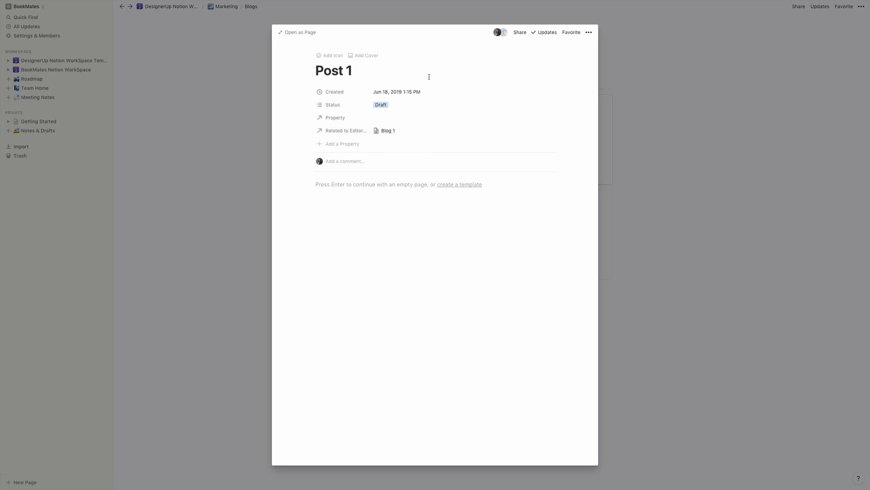
click(766, 134)
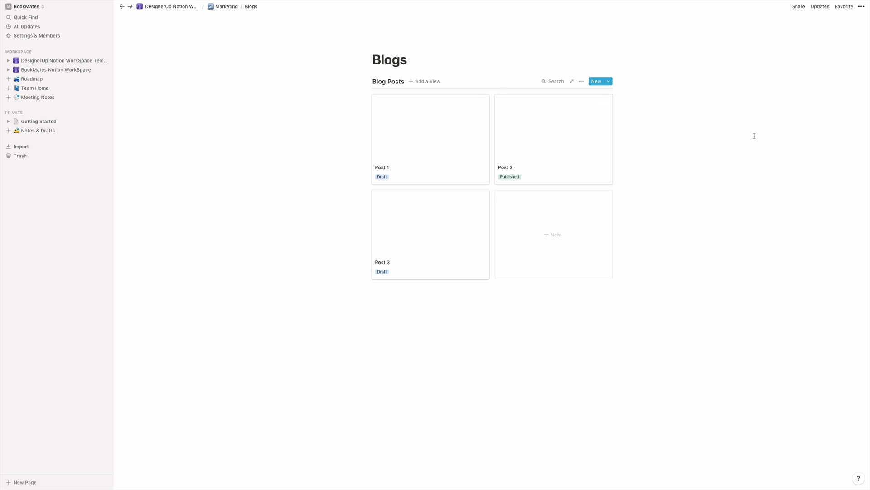
key(super+bracketleft)
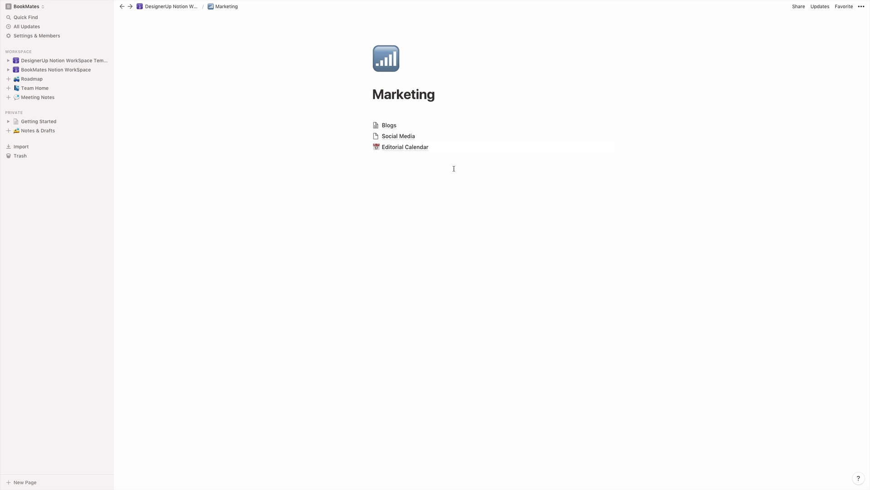
Add a Jun 19 Editorial Calendar entry with its Blog Post relation linked to Post 2
click(401, 147)
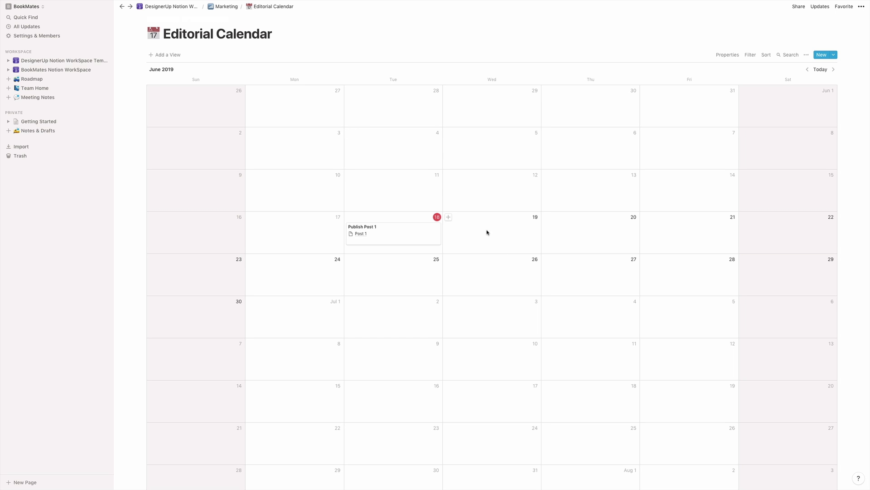
click(448, 218)
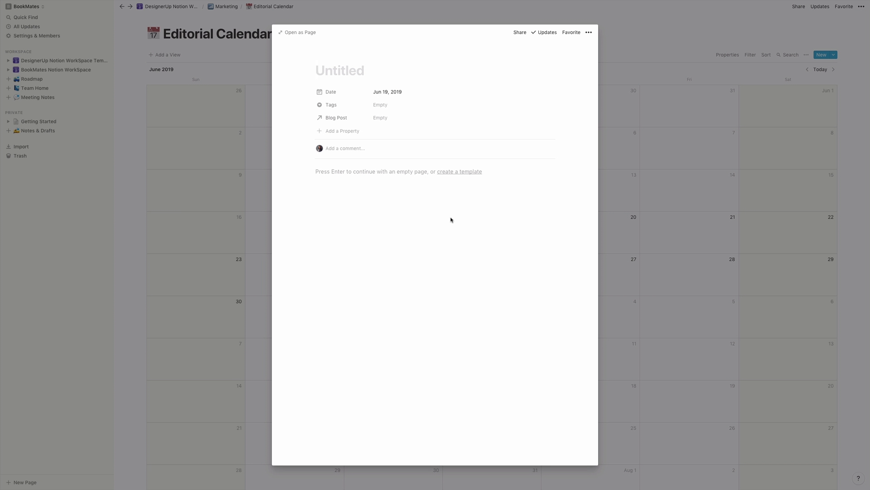
click(336, 118)
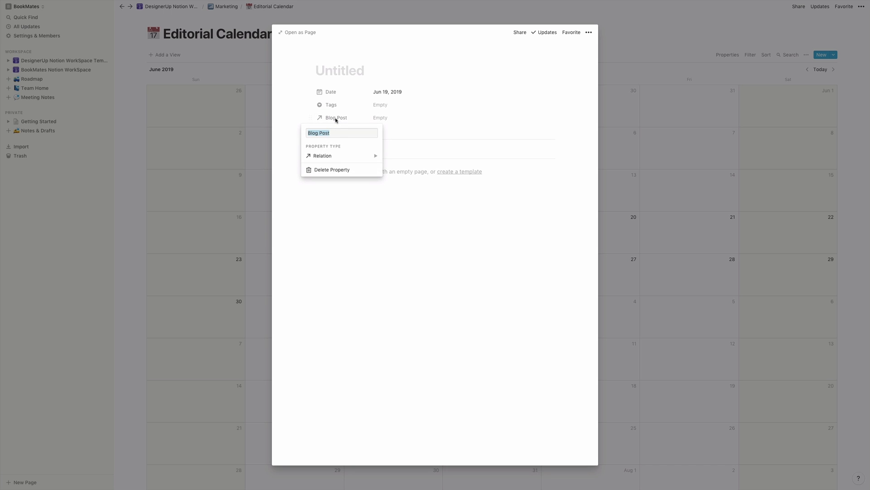
mouse_move(340, 162)
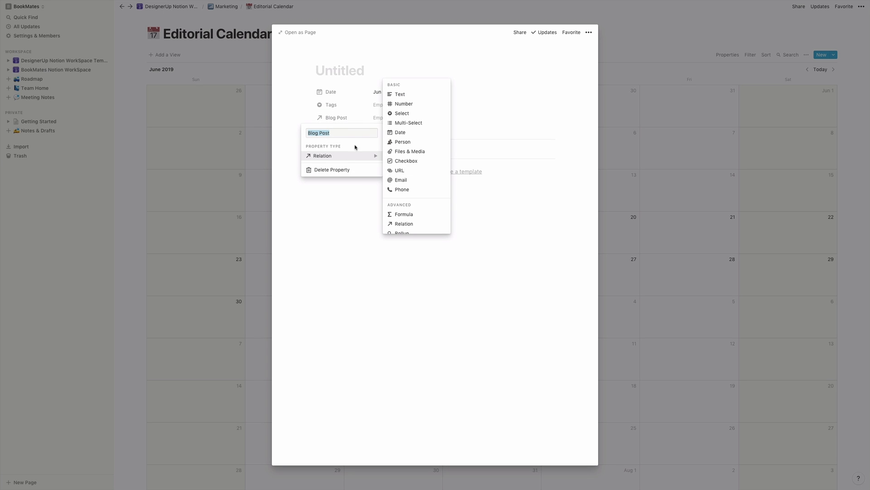
click(385, 119)
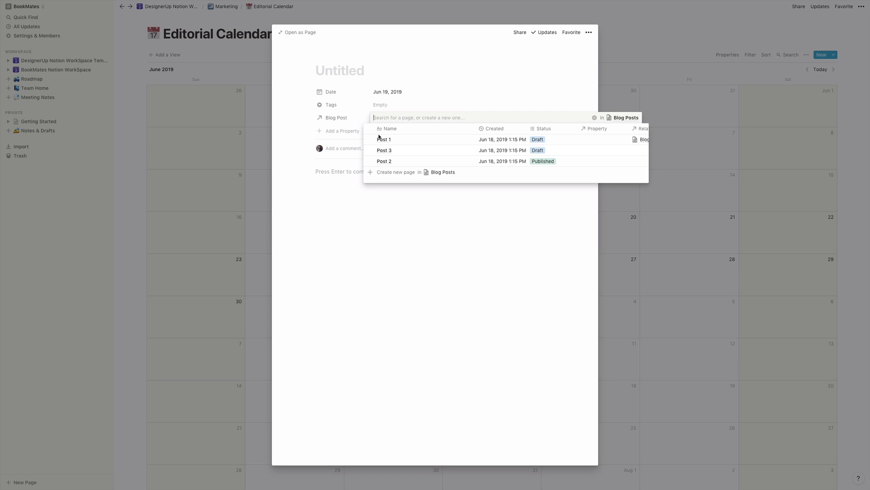
click(385, 162)
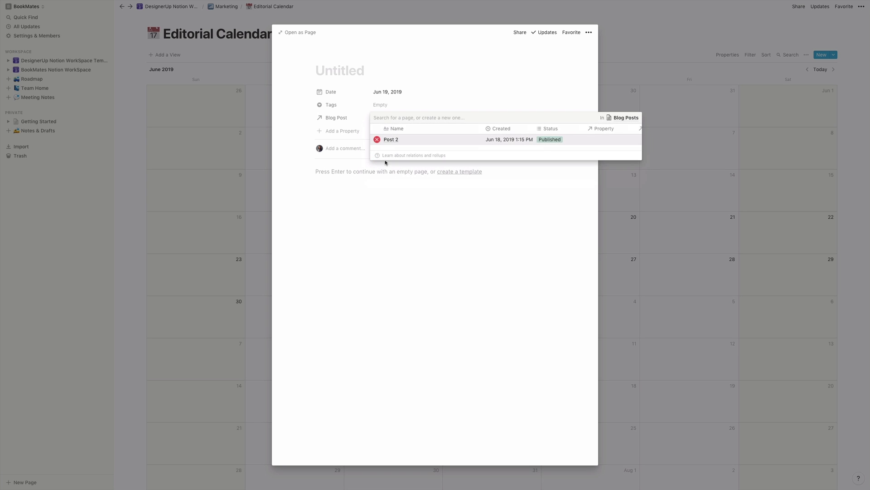
click(354, 71)
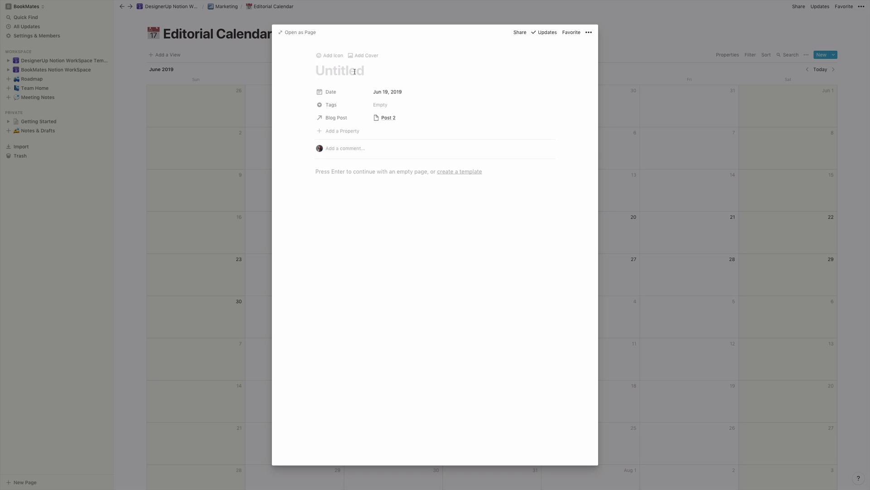
Title the new entry 'Publish blog post 2'
text(Publish )
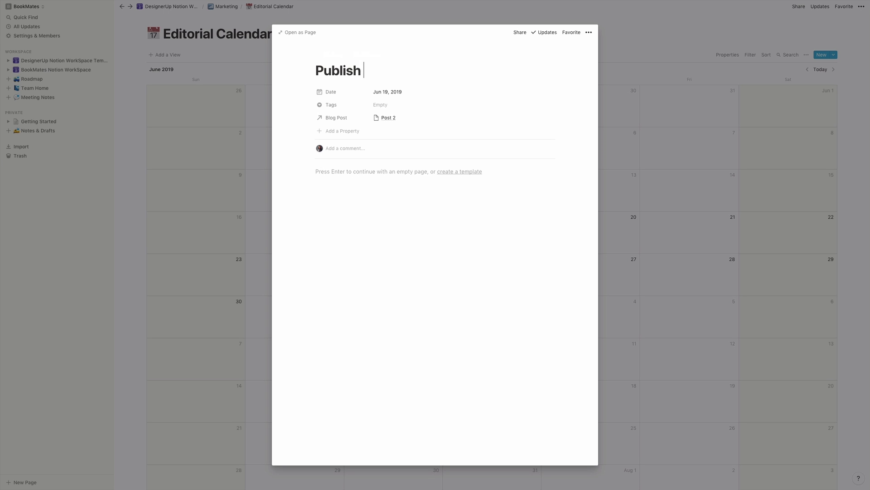
text(a blog post)
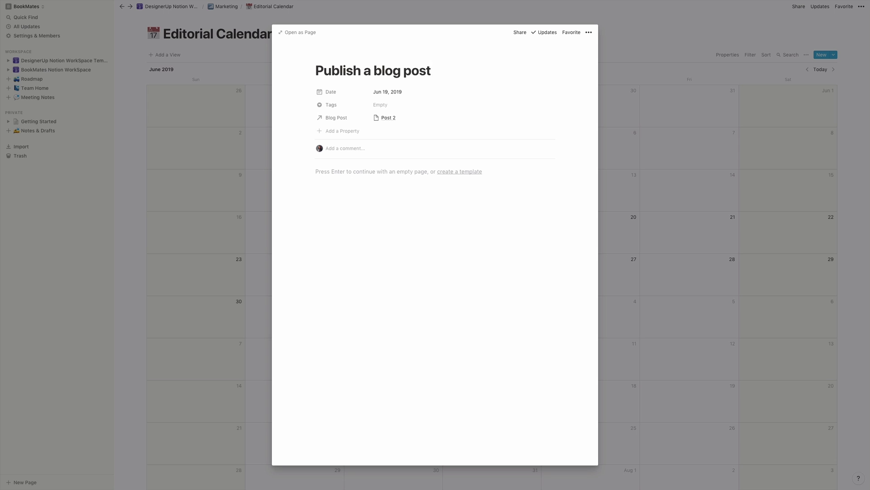
drag(433, 72, 367, 74)
text(blog)
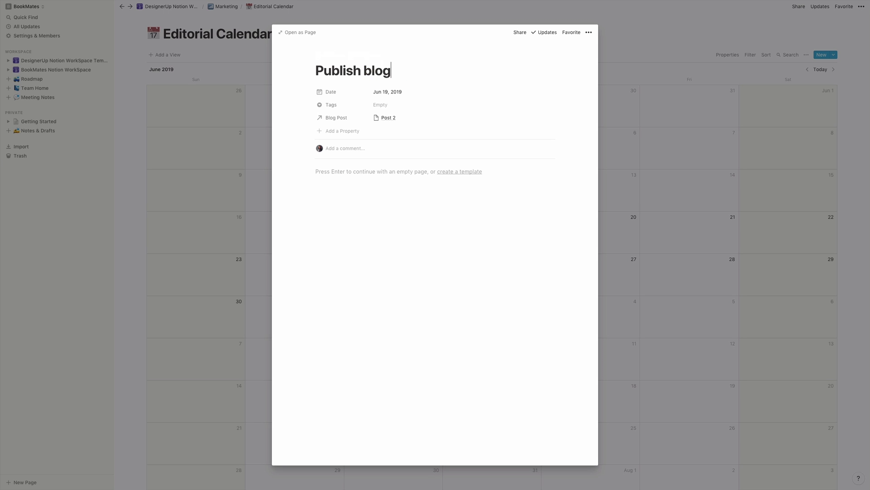
text( post 2)
Set the entry's extra property type to Person
click(327, 131)
mouse_move(331, 176)
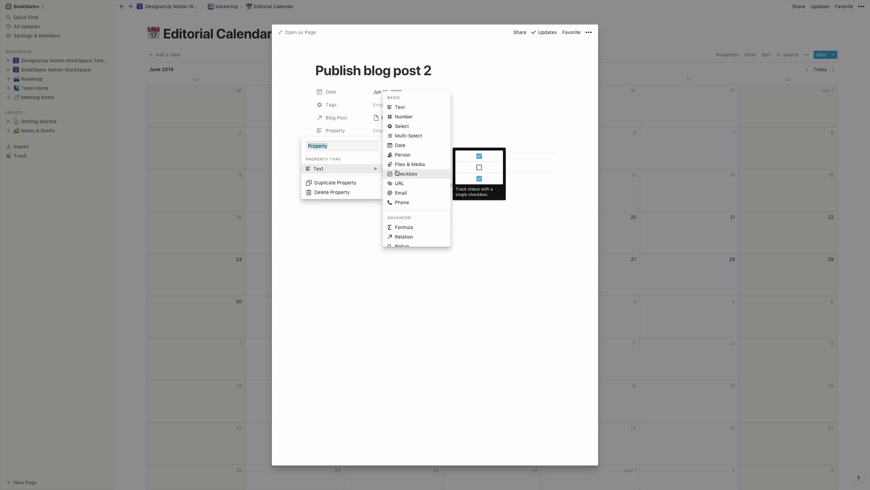
click(402, 156)
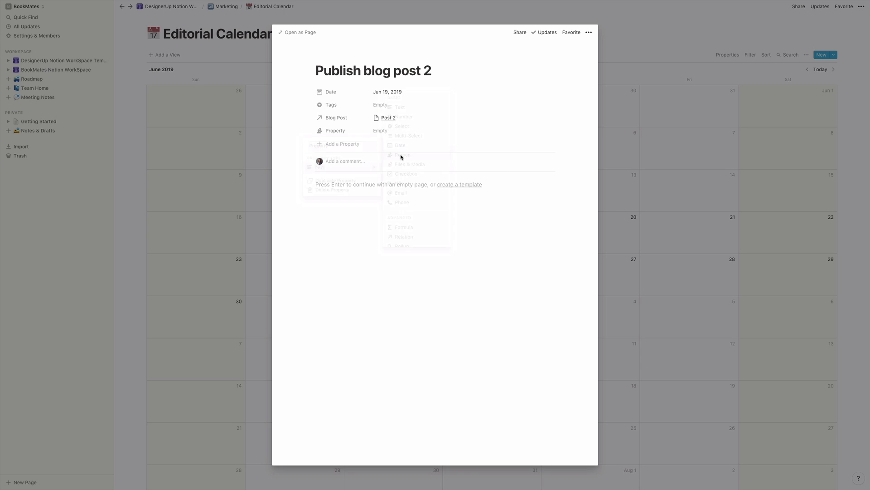
click(348, 135)
mouse_move(345, 170)
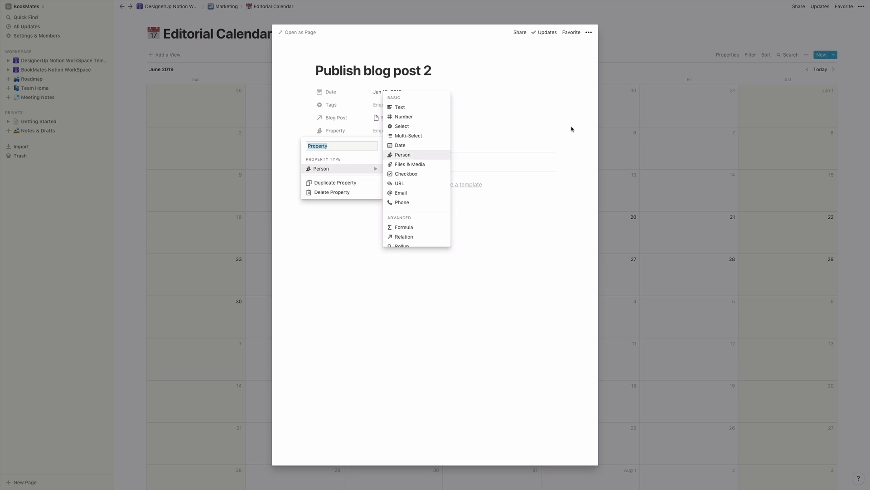
click(402, 155)
Assign a teammate to the Person property and close the entry
click(393, 130)
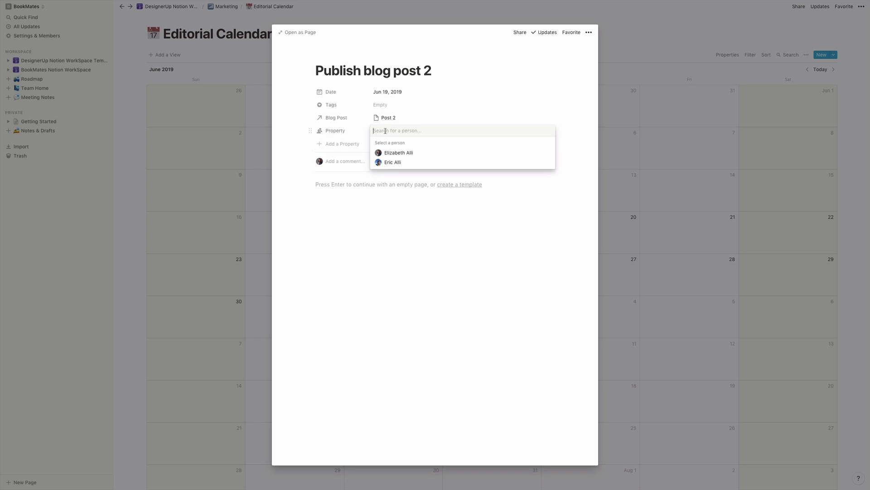
click(393, 162)
click(412, 225)
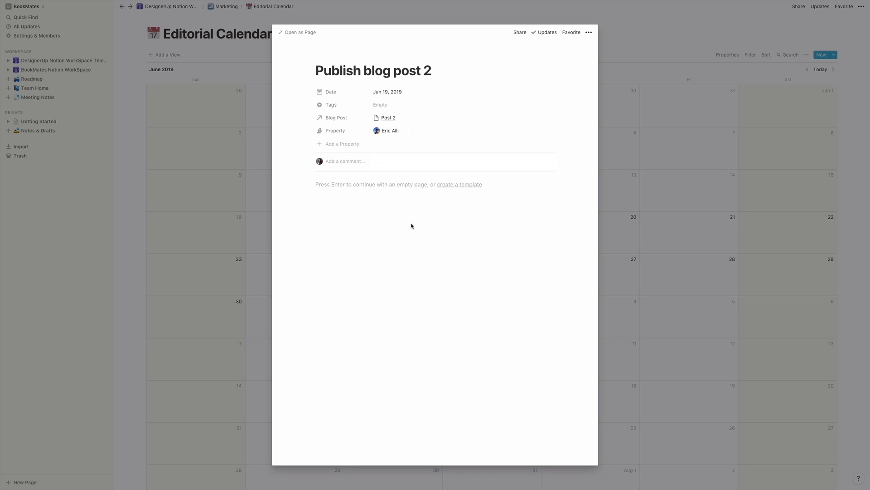
click(648, 150)
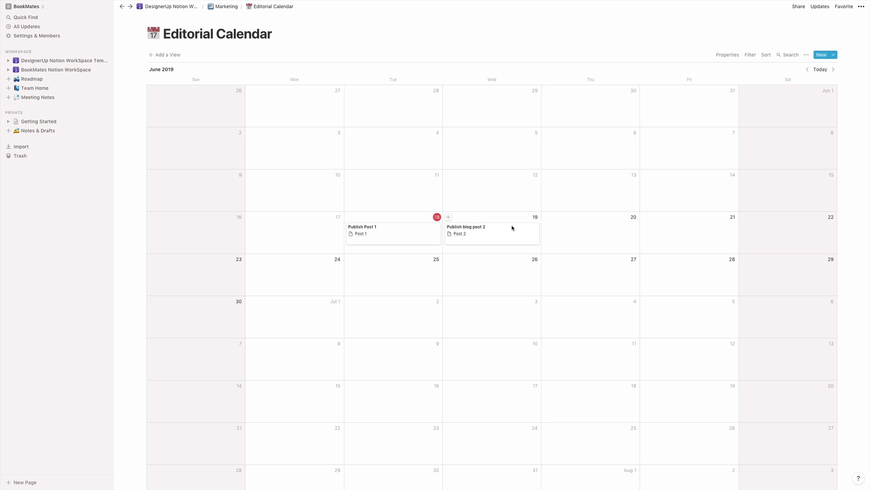
Follow Publish blog post 2's Blog Post link to the Blog Posts gallery and preview Post 1
click(458, 236)
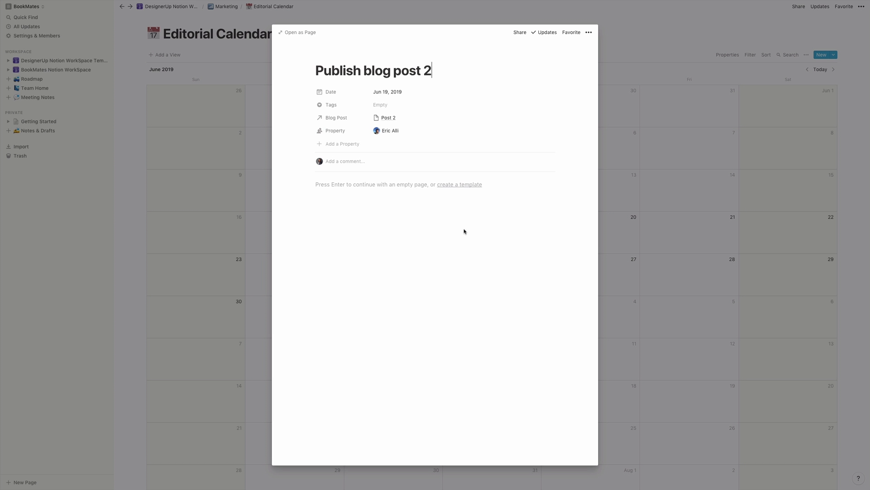
click(391, 121)
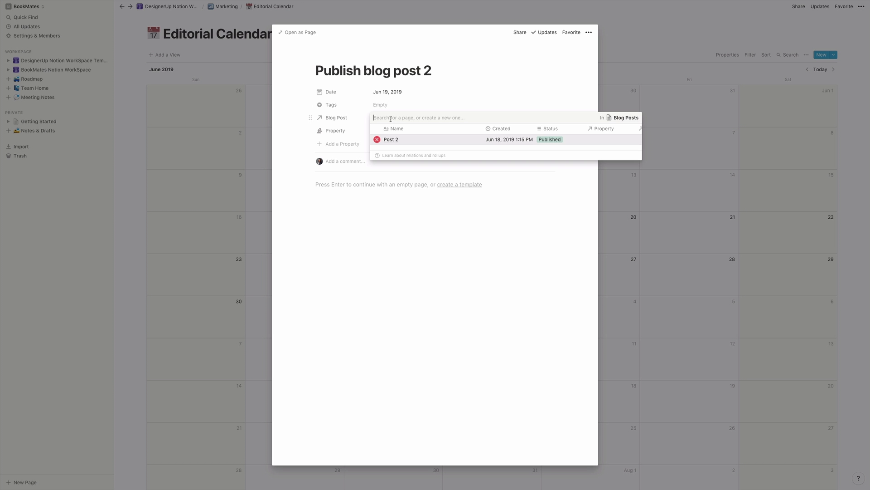
click(628, 117)
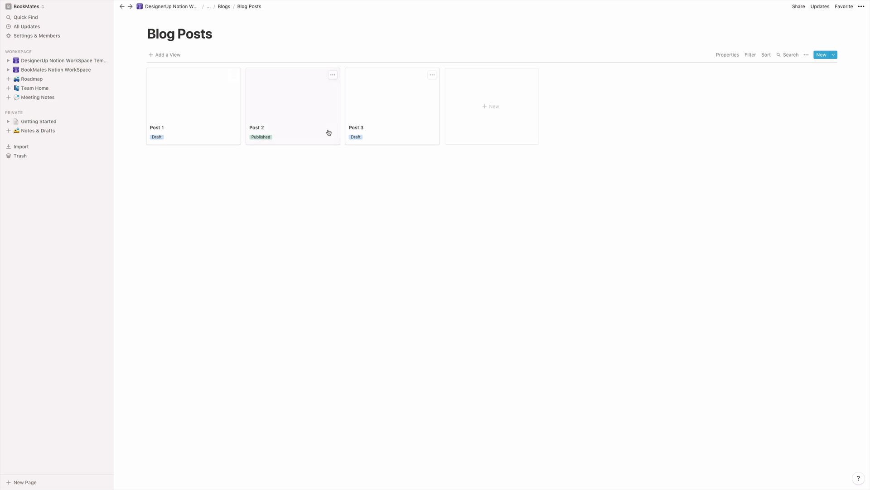
click(200, 119)
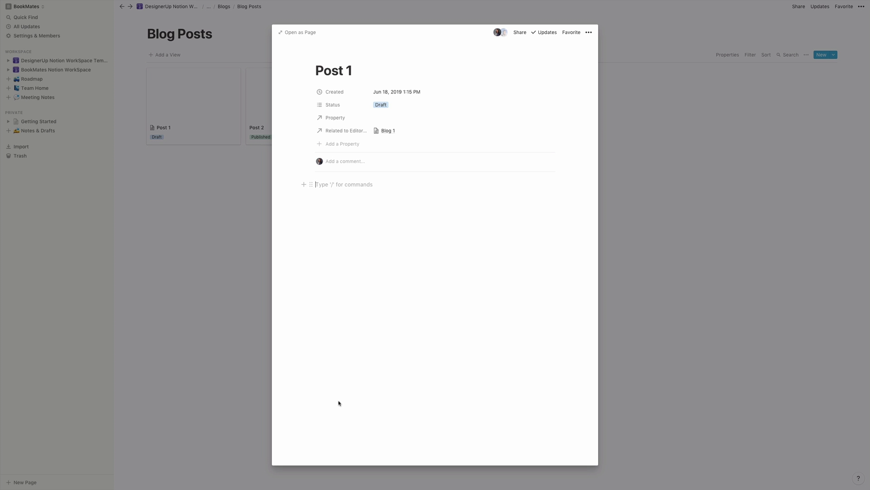
click(687, 258)
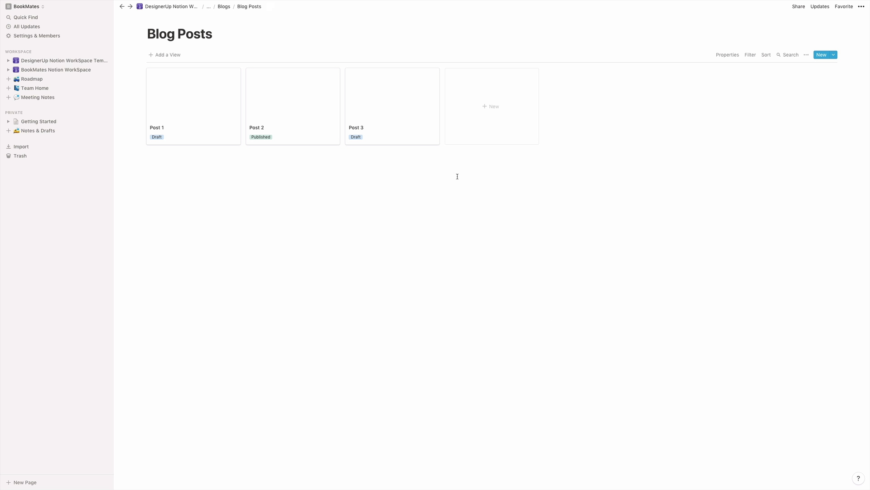
mouse_move(215, 2)
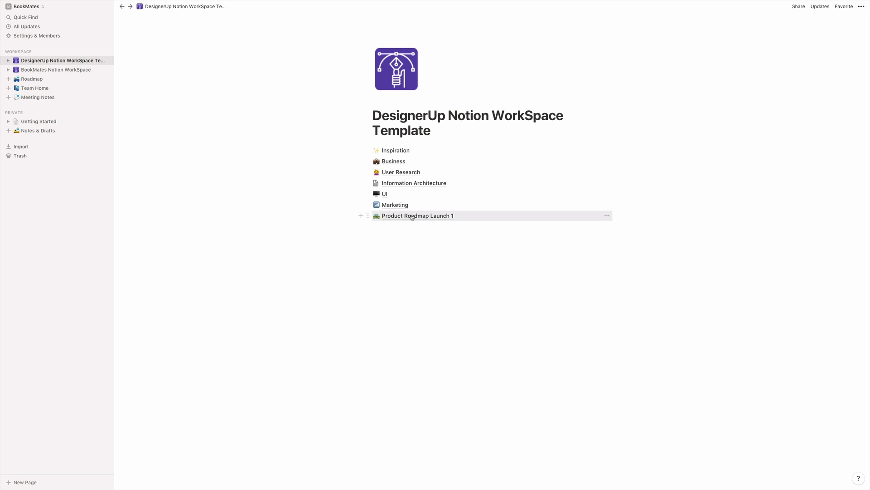
On Product Roadmap Launch 1, drag Setup Amazon Associates account from Next Up into In Progress
click(412, 217)
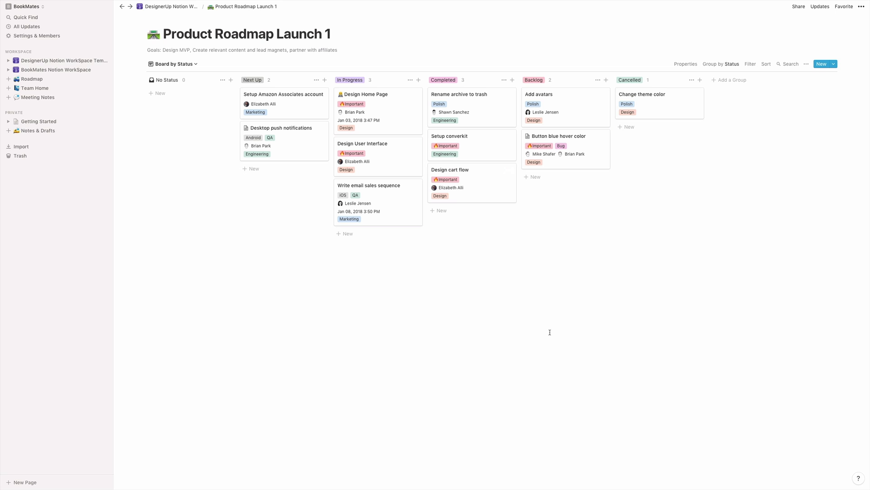
click(308, 112)
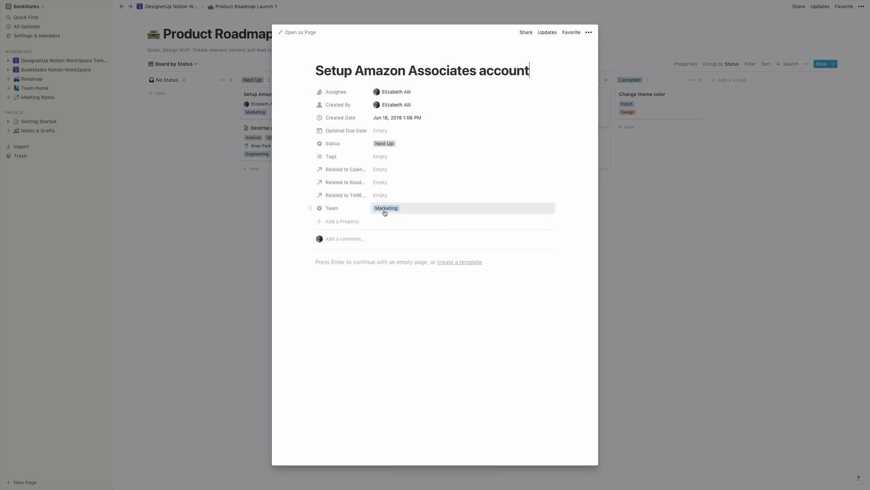
click(702, 199)
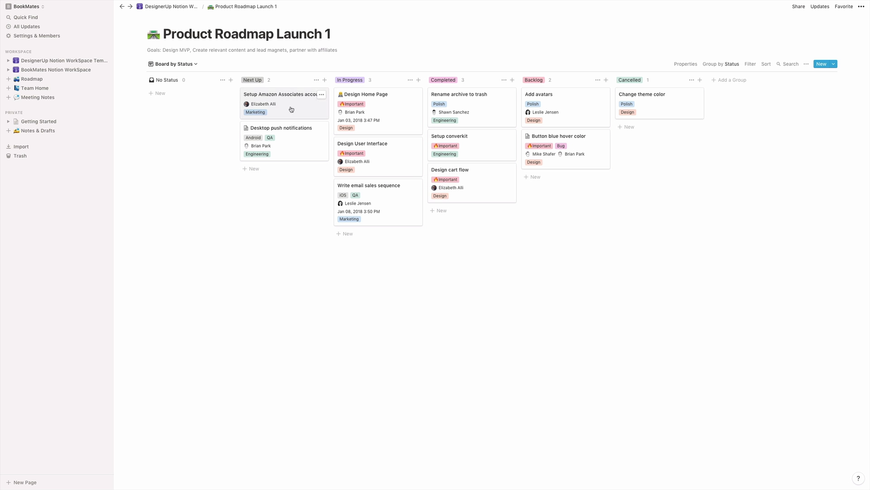
drag(292, 109, 362, 138)
click(524, 262)
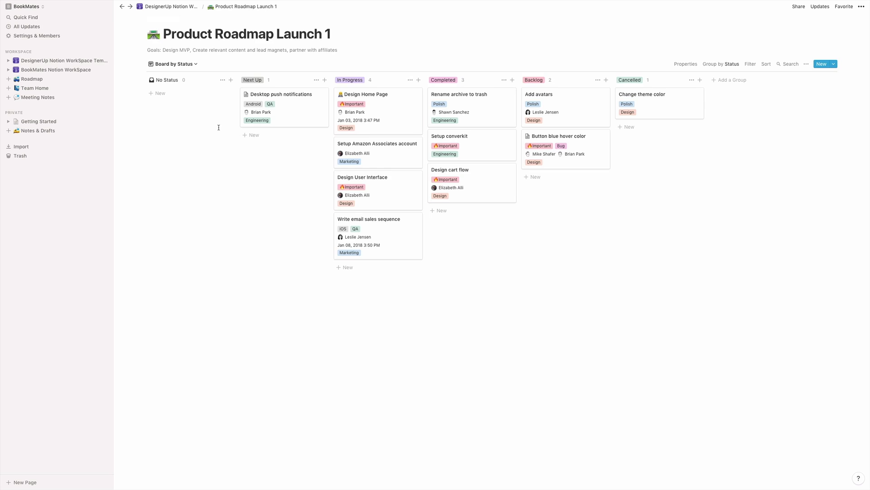
key(super+bracketleft)
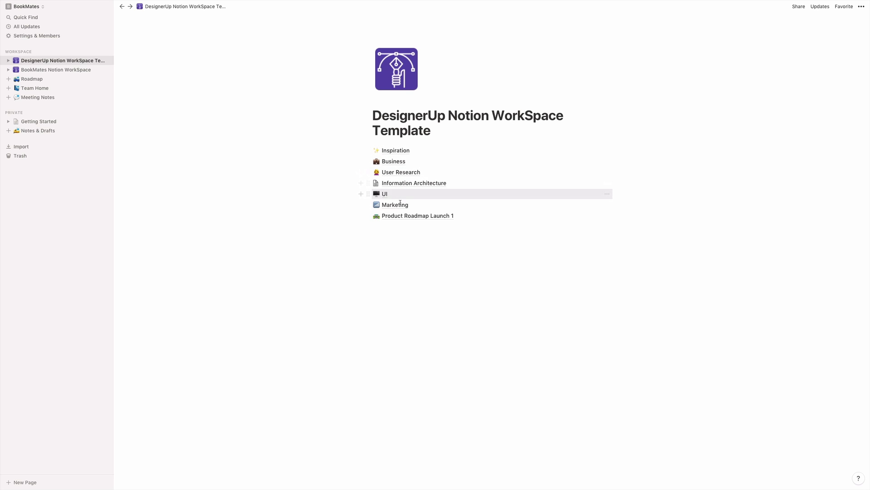
click(415, 173)
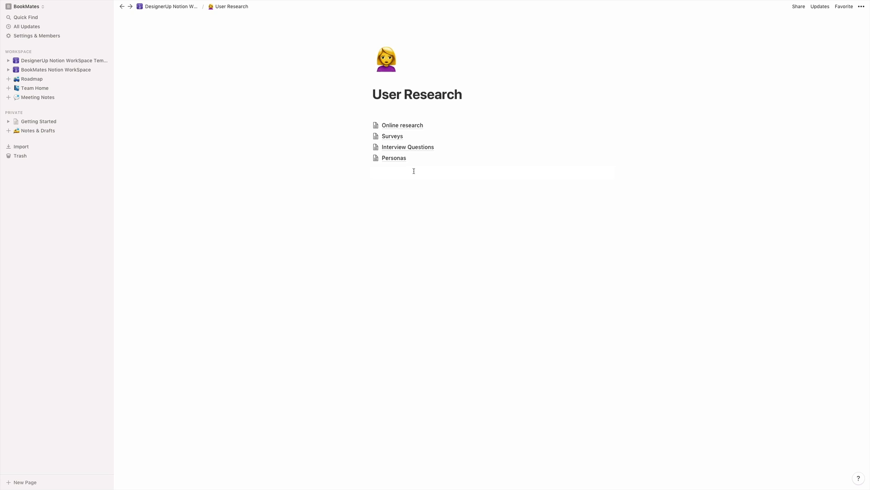
click(414, 171)
click(171, 7)
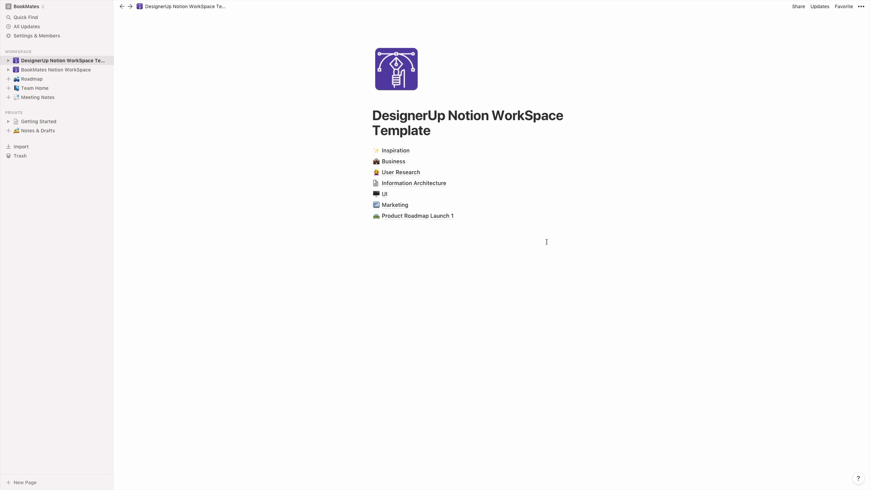
click(375, 227)
click(360, 227)
click(440, 280)
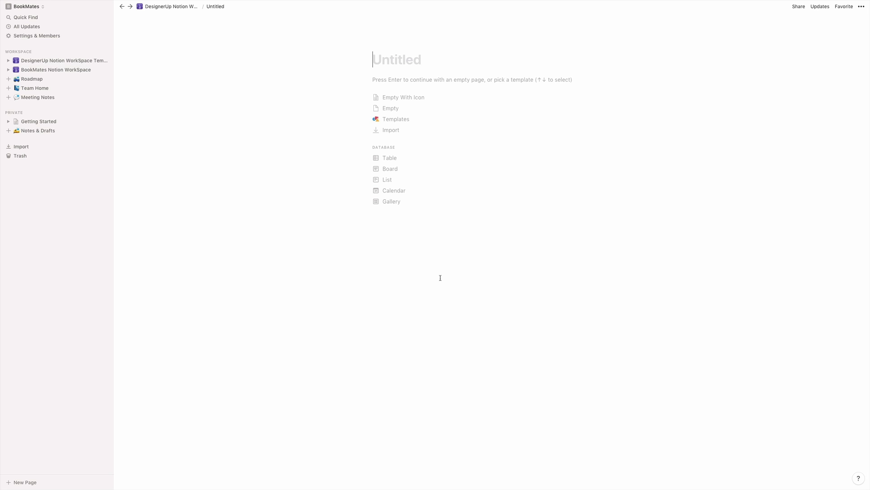
key(super+bracketleft)
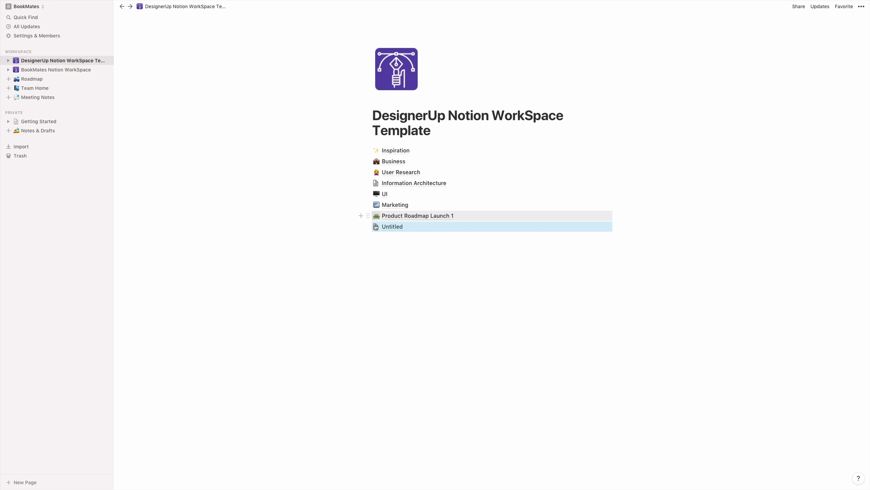
click(379, 227)
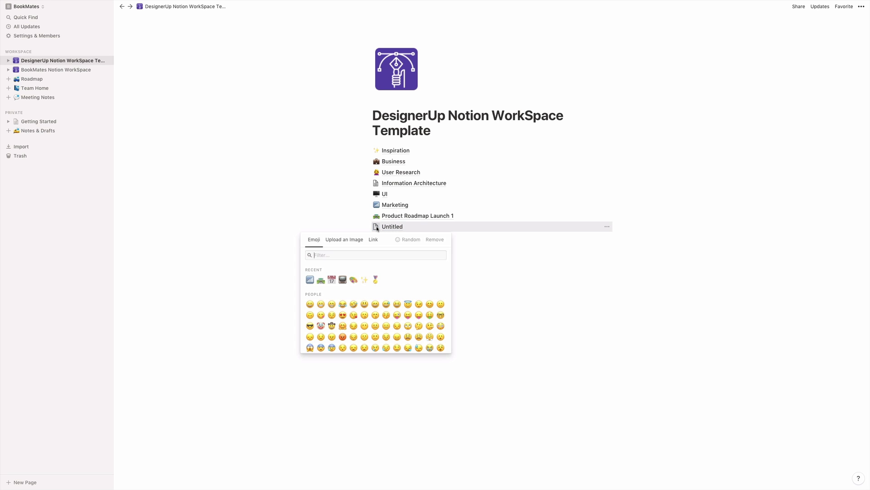
scroll(363, 327, down, 5)
scroll(363, 327, down, 3)
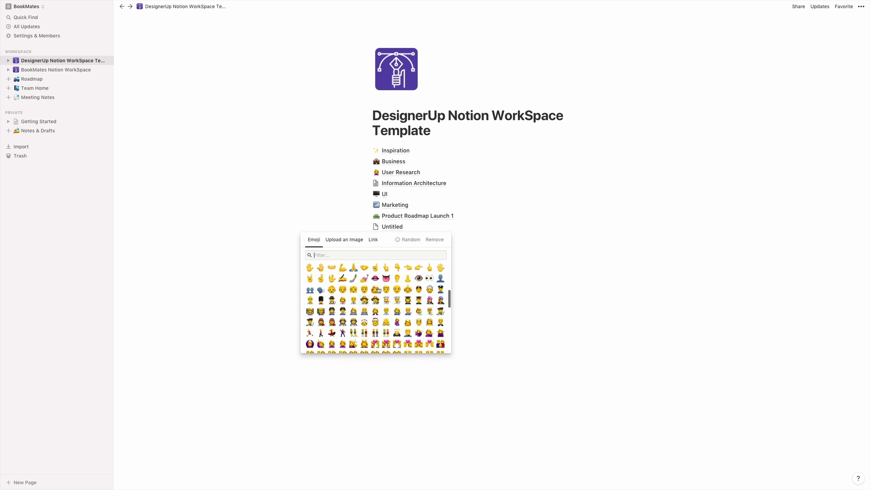
click(386, 300)
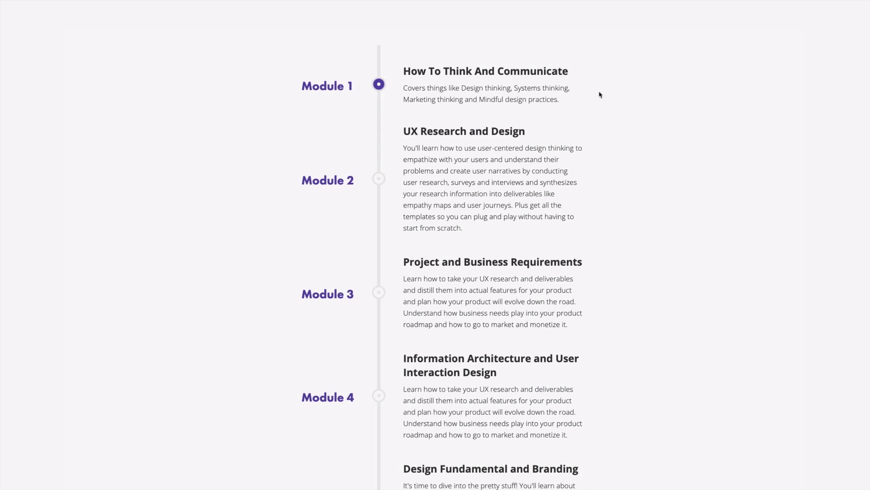
Scroll the curriculum from Module 1 down to Module 7 User Interface Design and the Bonuses list
scroll(600, 93, down, 2)
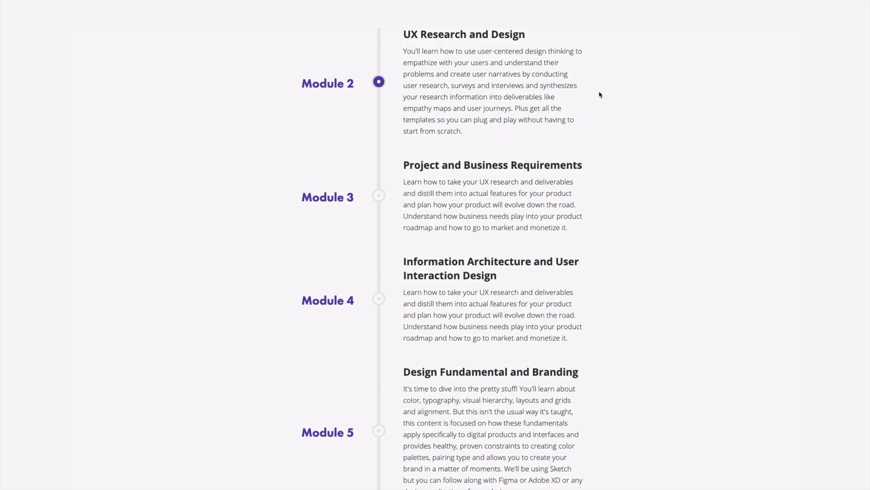
scroll(600, 95, down, 2)
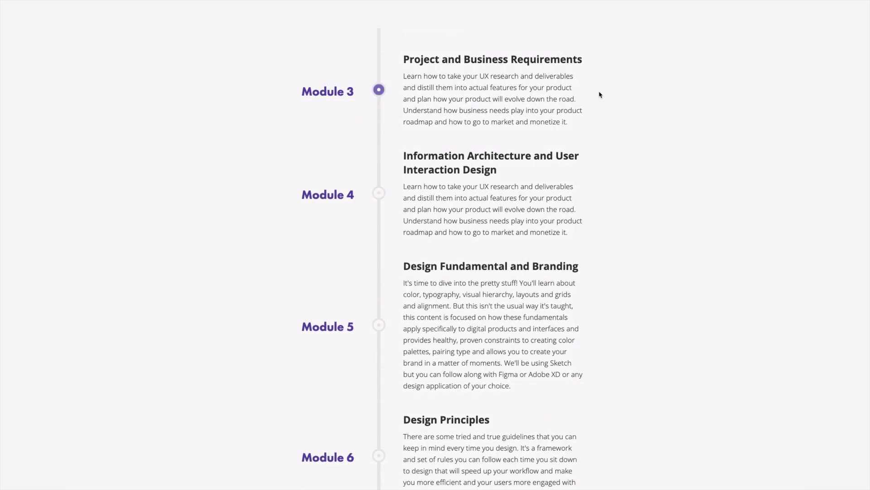
scroll(600, 95, down, 2)
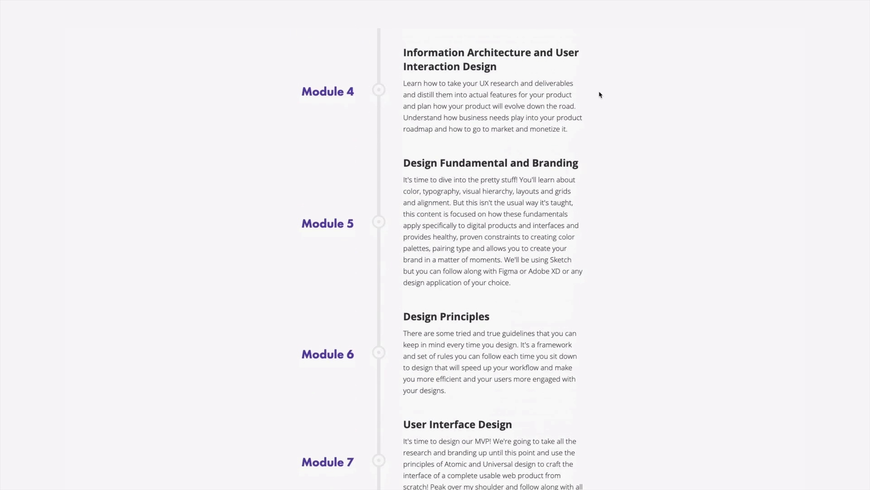
scroll(600, 94, down, 2)
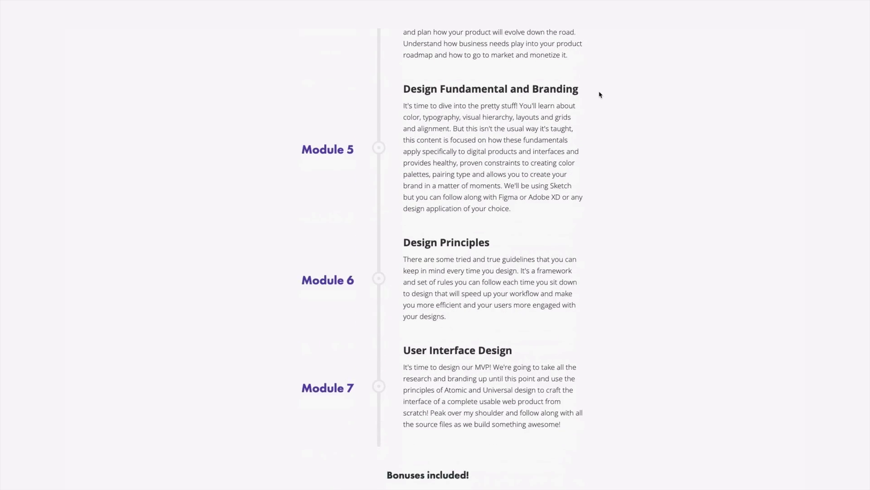
scroll(601, 95, down, 1)
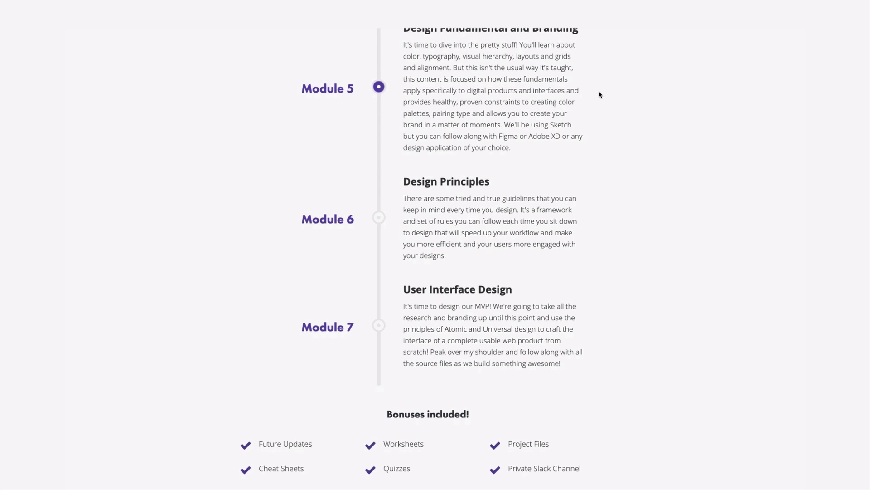